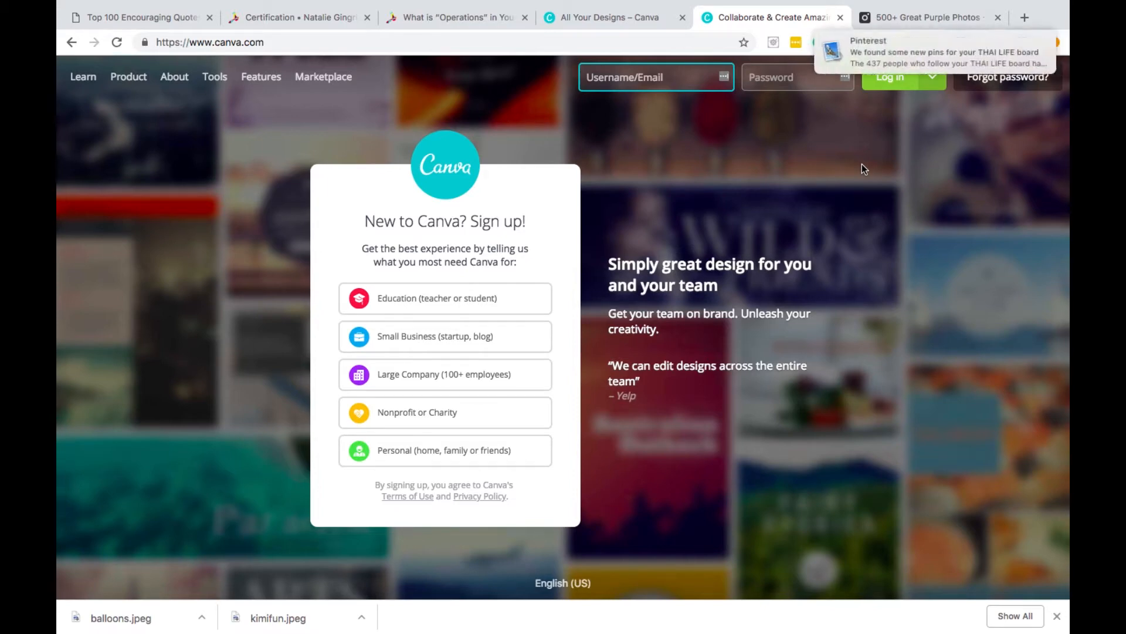
- Log in to the Canva account with Facebook
left_click(1024, 40)
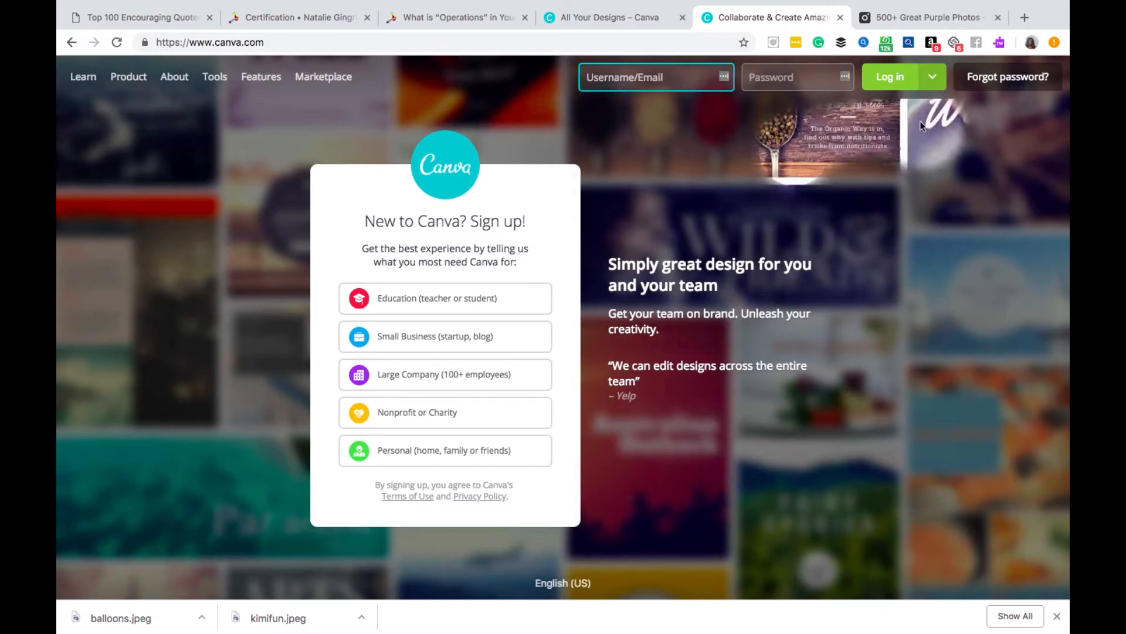
left_click(903, 81)
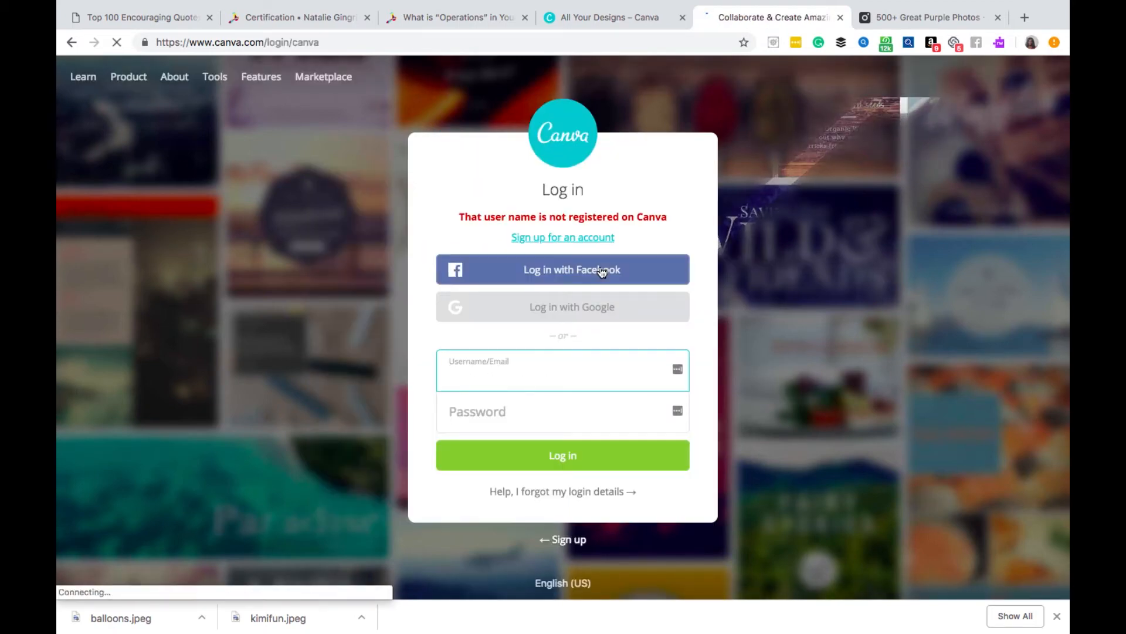
left_click(601, 269)
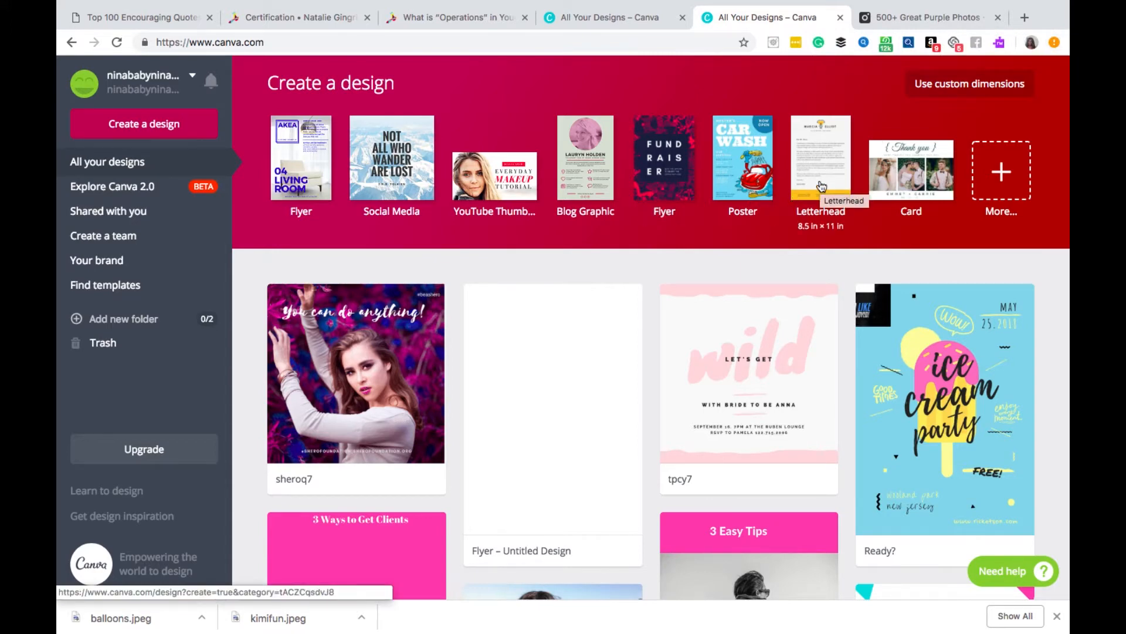
- Browse the full list of design types and create a new blank Social Media design from the recommended ones
left_click(1025, 164)
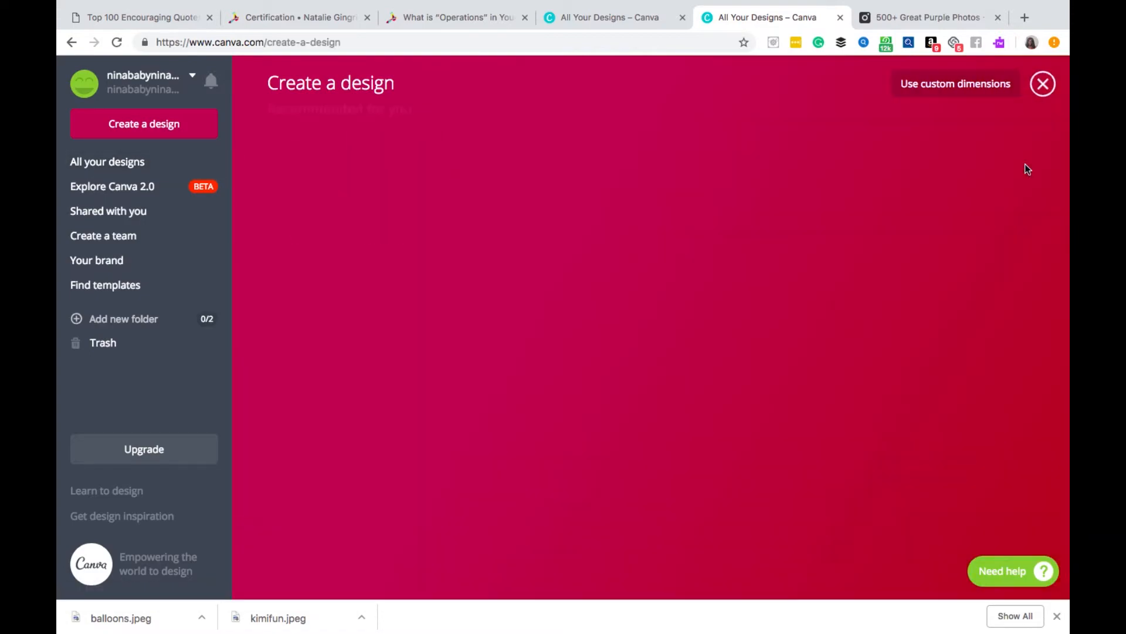
scroll(824, 198, "down", 5)
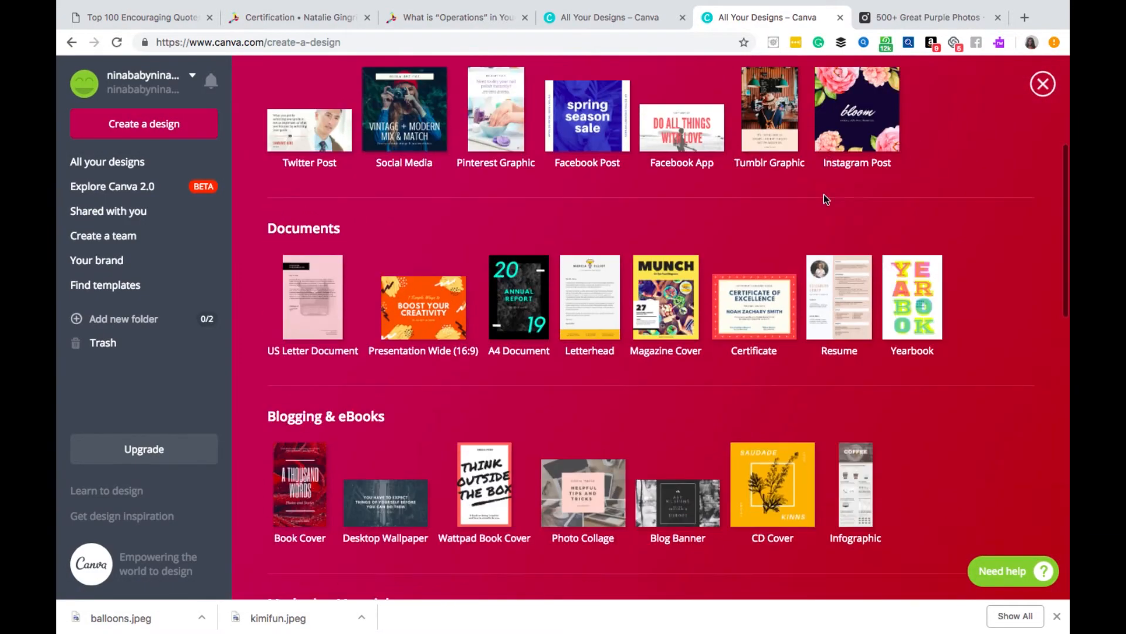
scroll(823, 199, "down", 5)
scroll(824, 198, "down", 3)
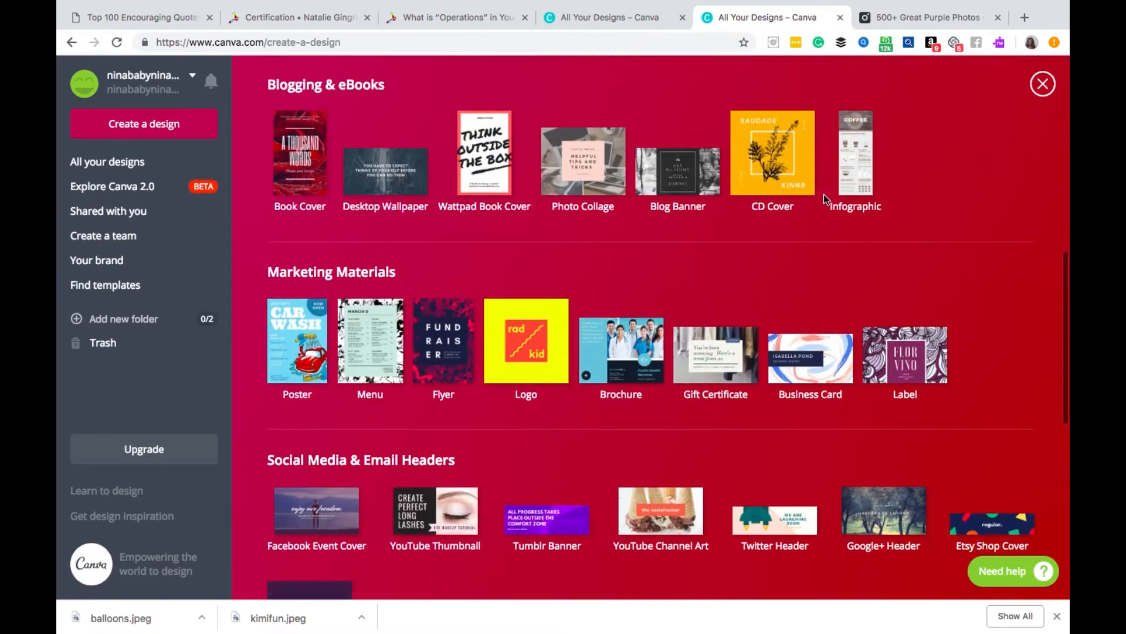
scroll(823, 194, "down", 5)
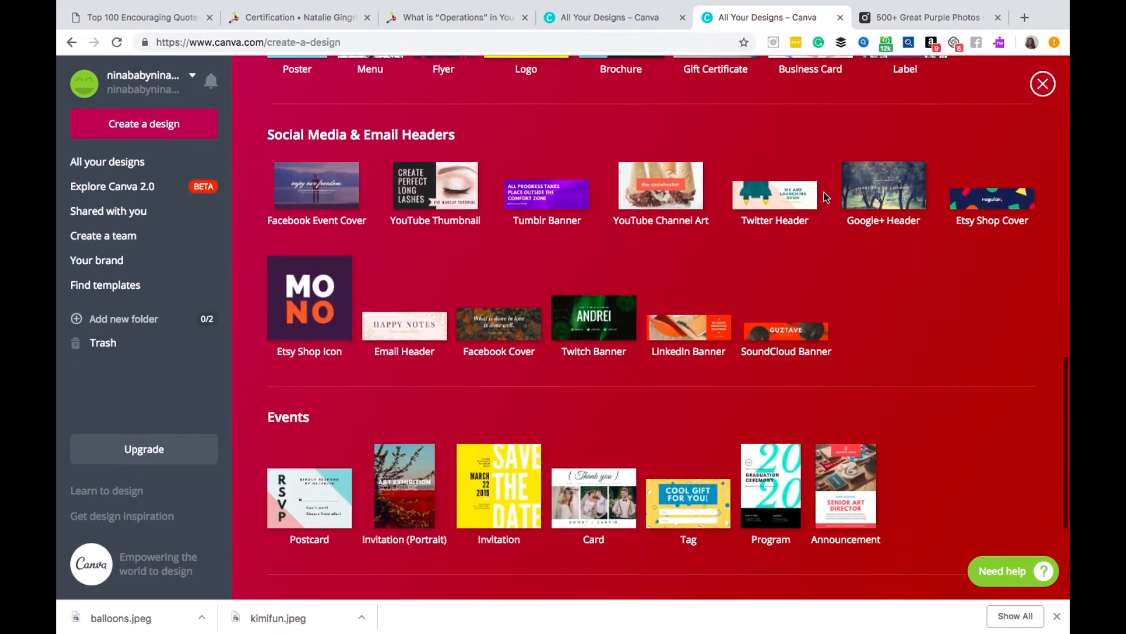
scroll(823, 192, "down", 4)
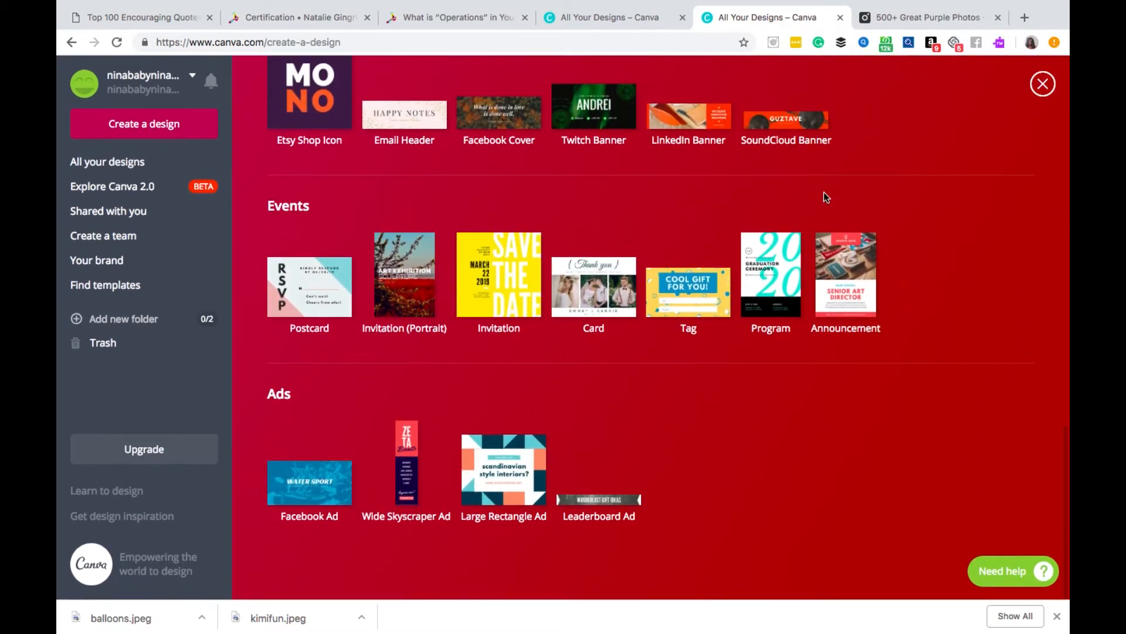
scroll(826, 206, "up", 10)
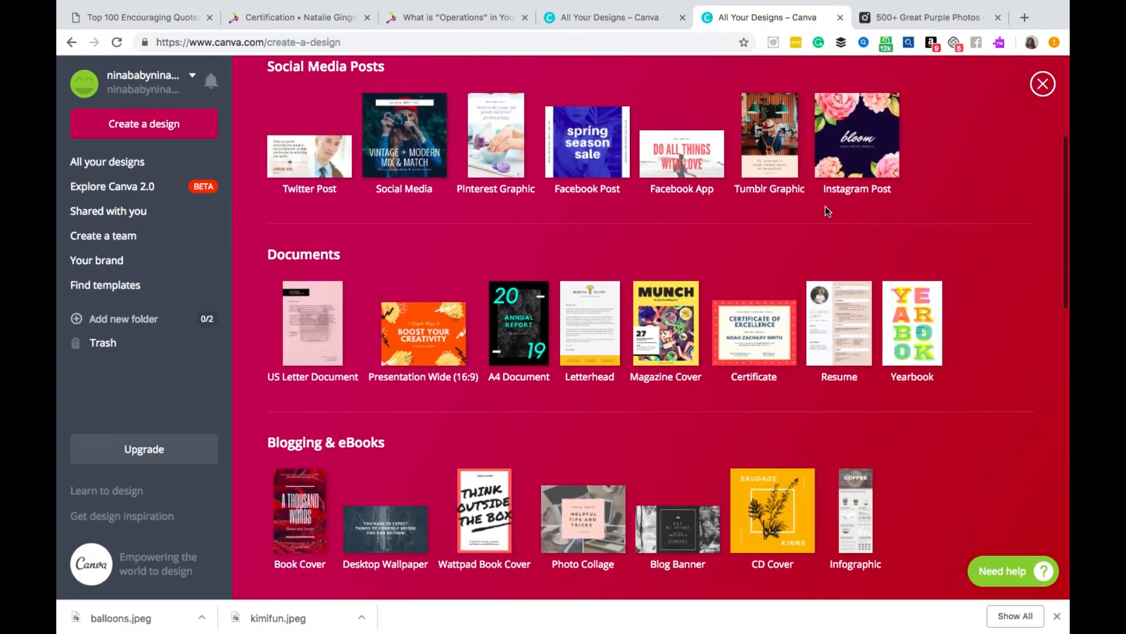
scroll(825, 206, "up", 4)
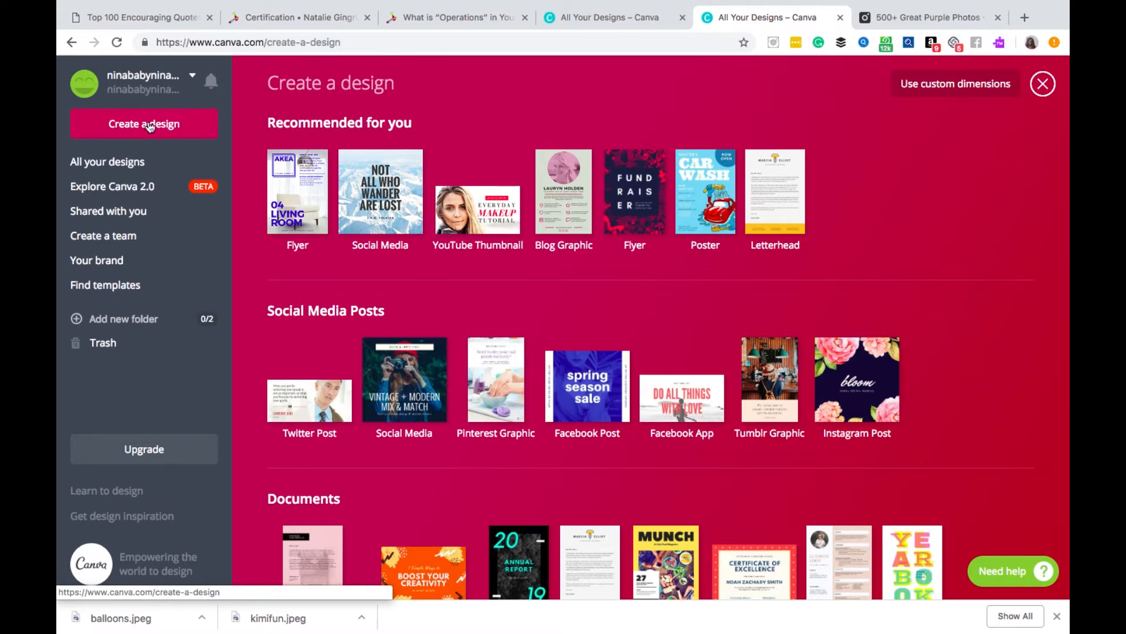
left_click(369, 216)
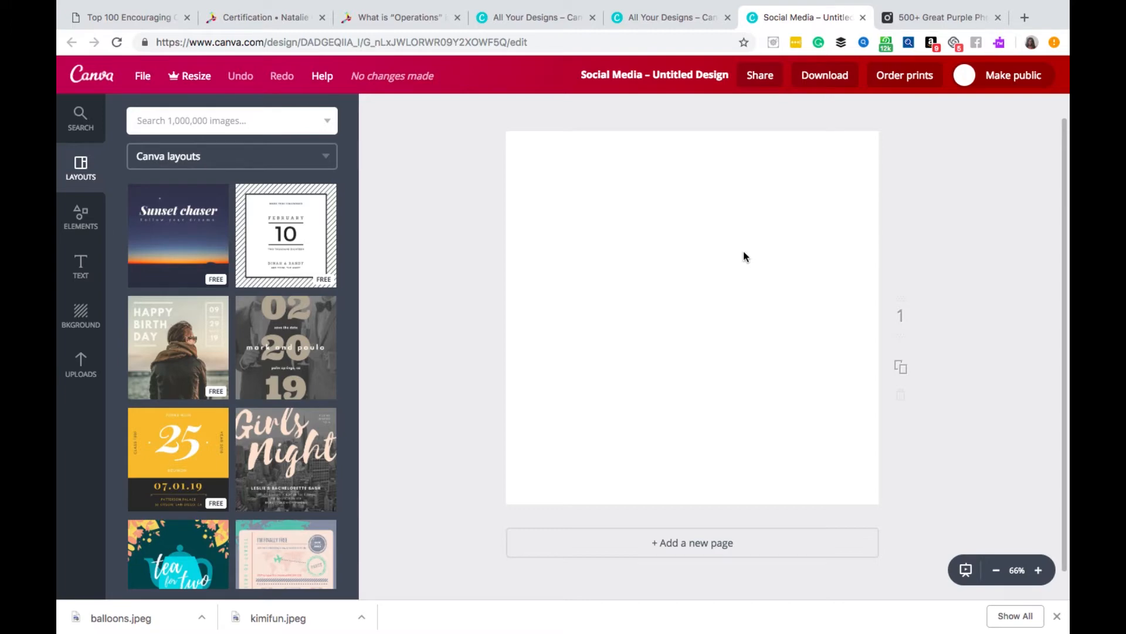
- Look through the ready-made Canva layouts available for the social media design
scroll(303, 349, "down", 2)
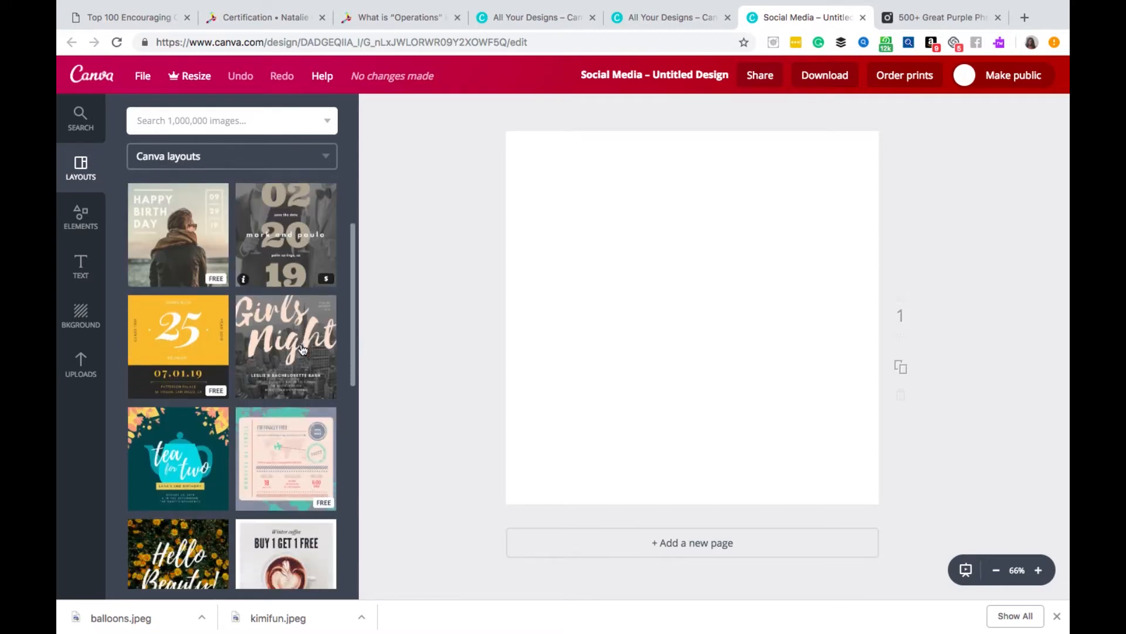
scroll(303, 349, "down", 4)
scroll(303, 349, "down", 5)
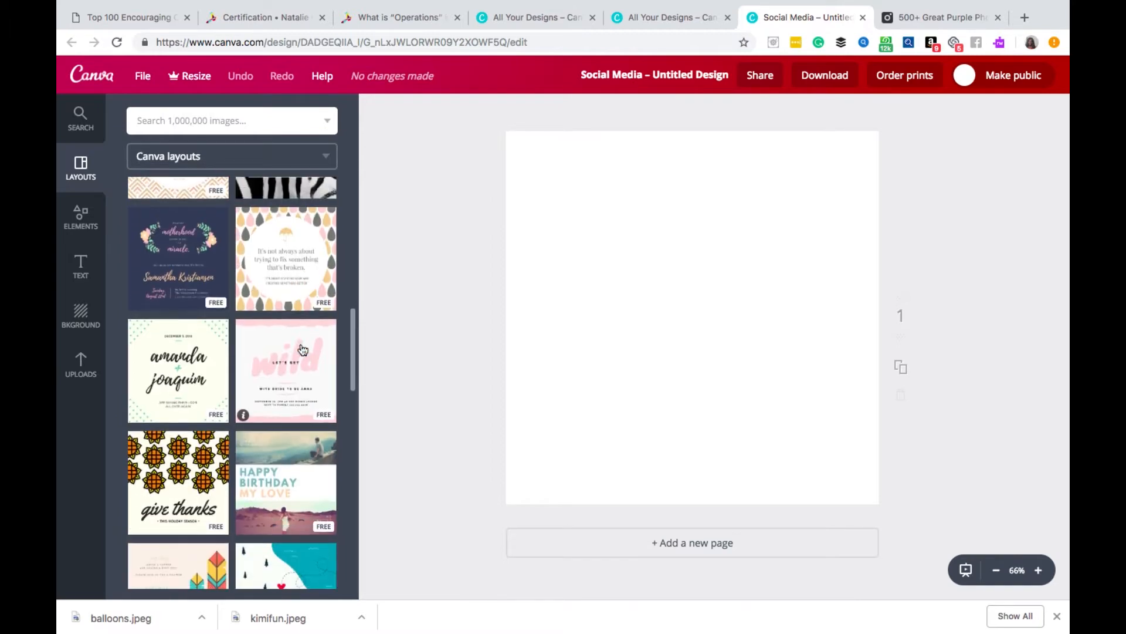
scroll(302, 349, "down", 10)
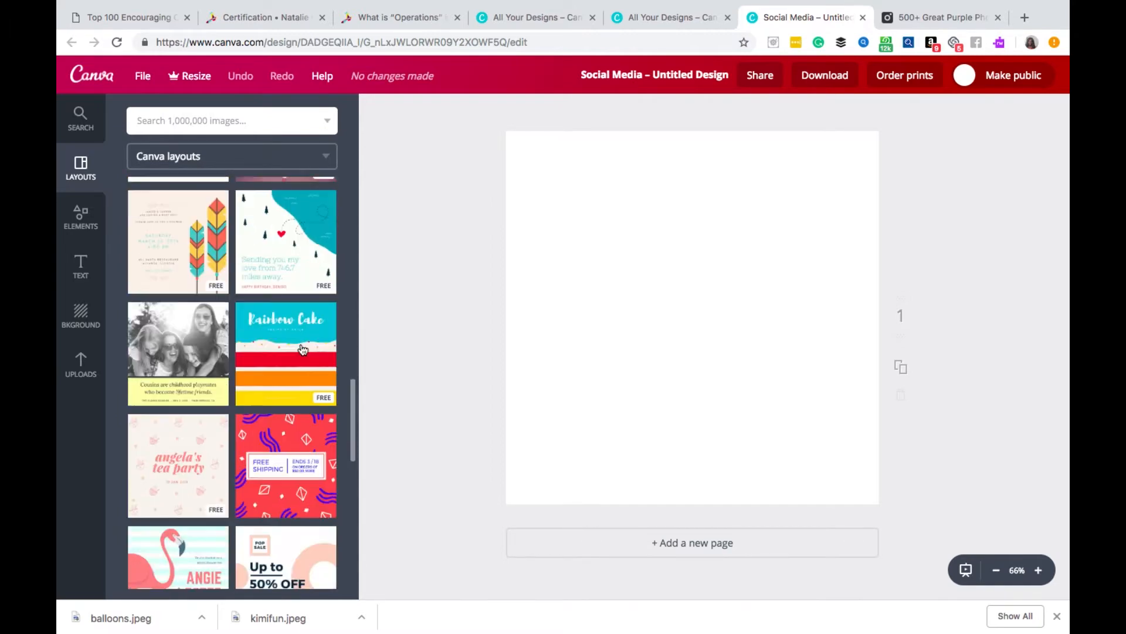
scroll(303, 349, "down", 7)
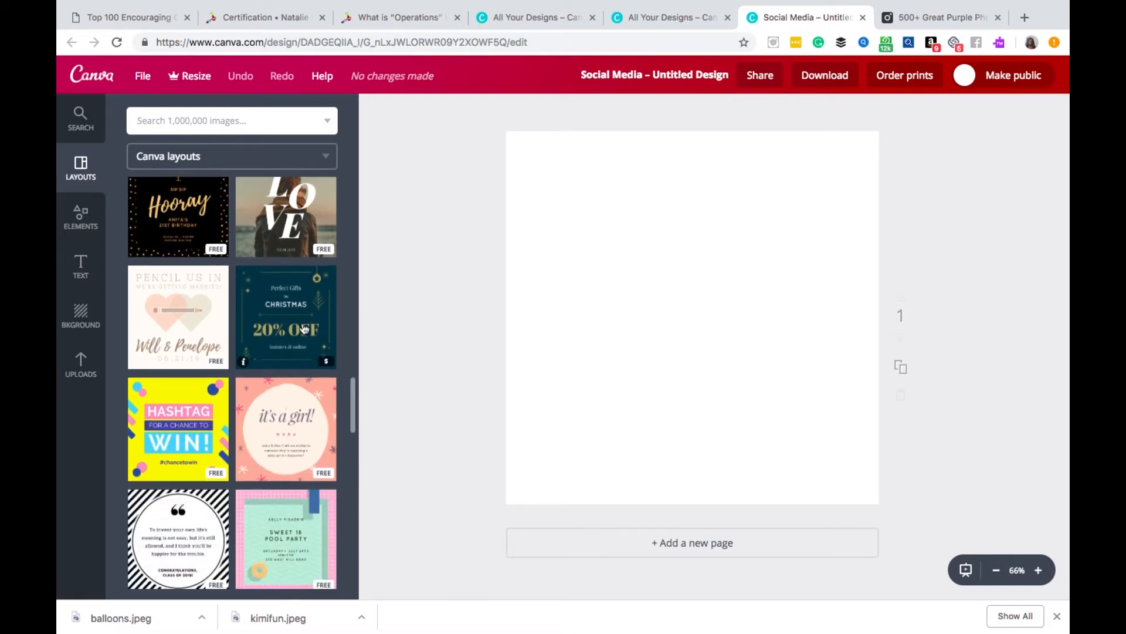
scroll(303, 326, "down", 6)
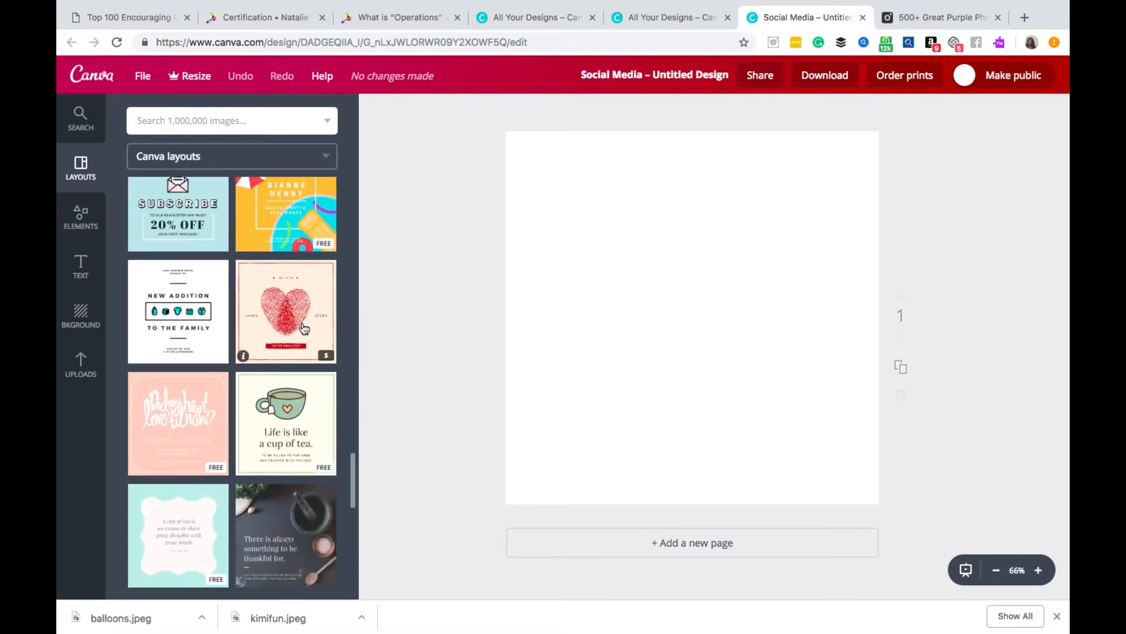
scroll(304, 327, "up", 3)
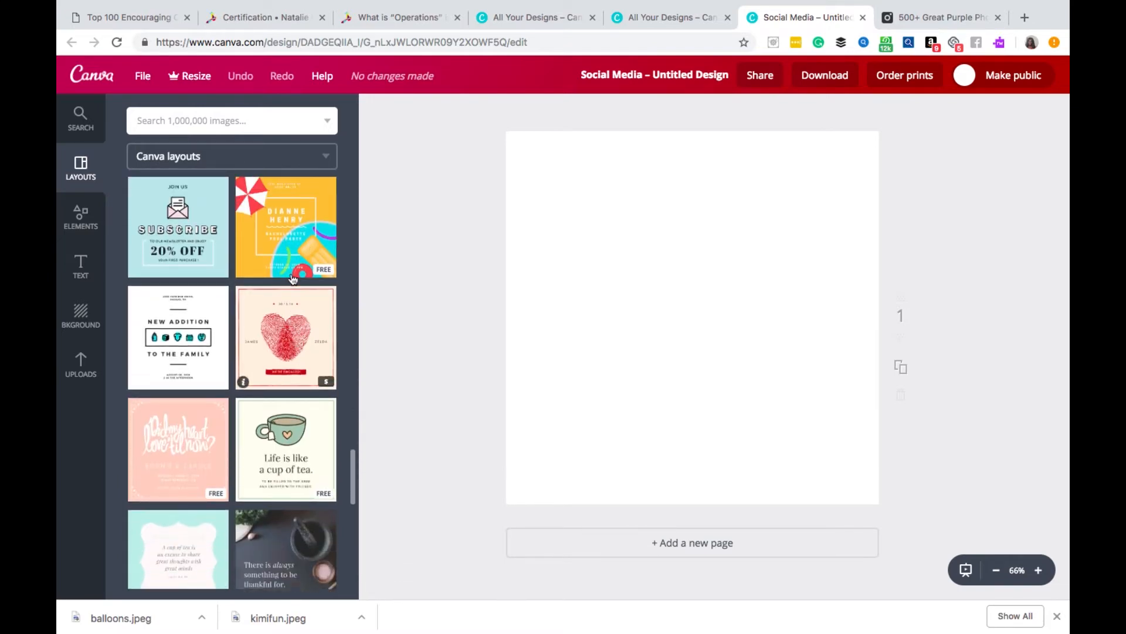
scroll(292, 334, "up", 15)
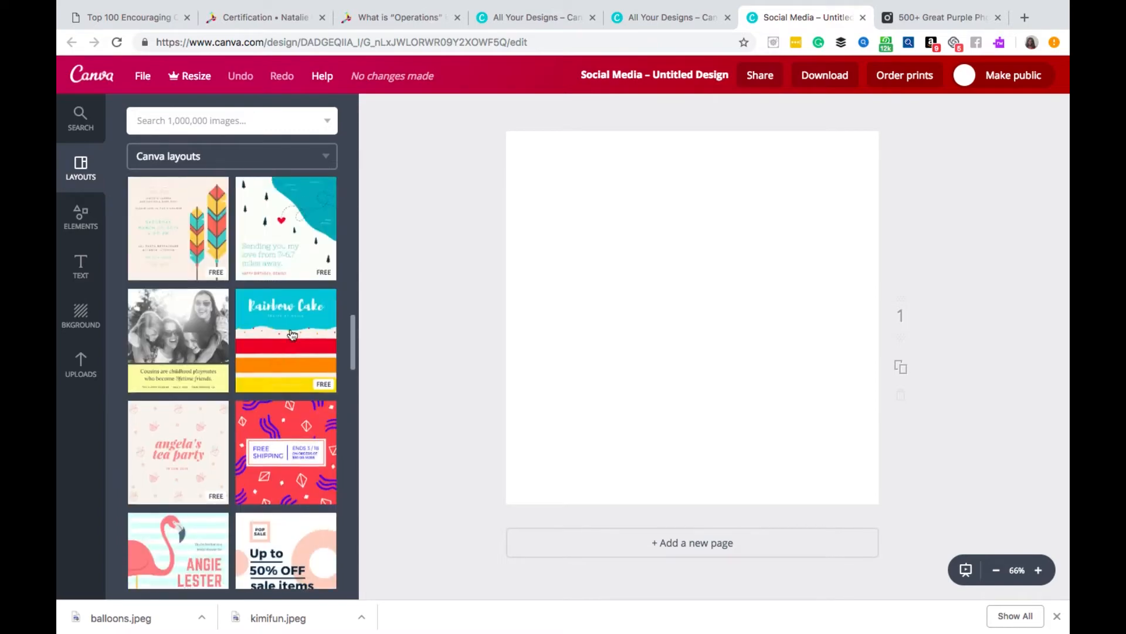
scroll(291, 335, "up", 5)
scroll(291, 334, "down", 2)
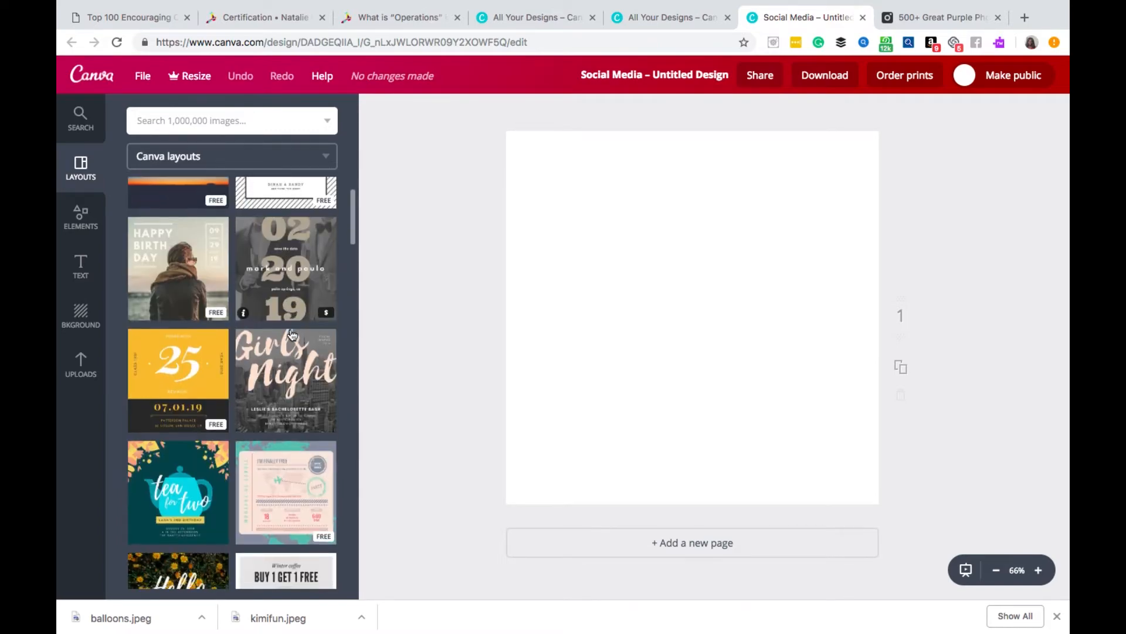
scroll(292, 335, "down", 6)
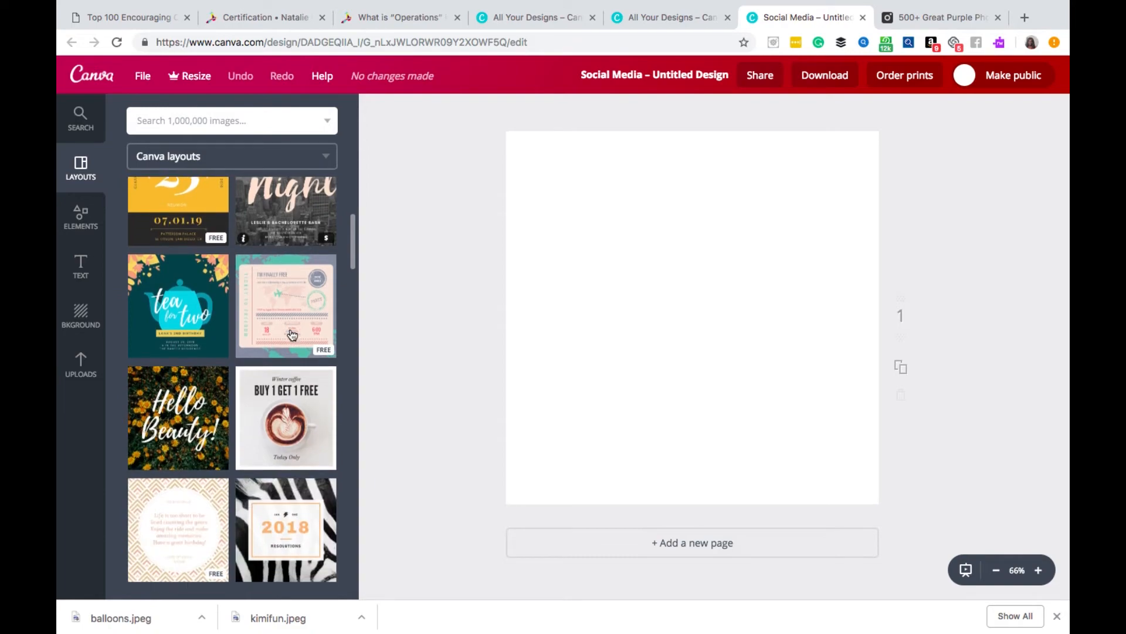
scroll(292, 334, "down", 15)
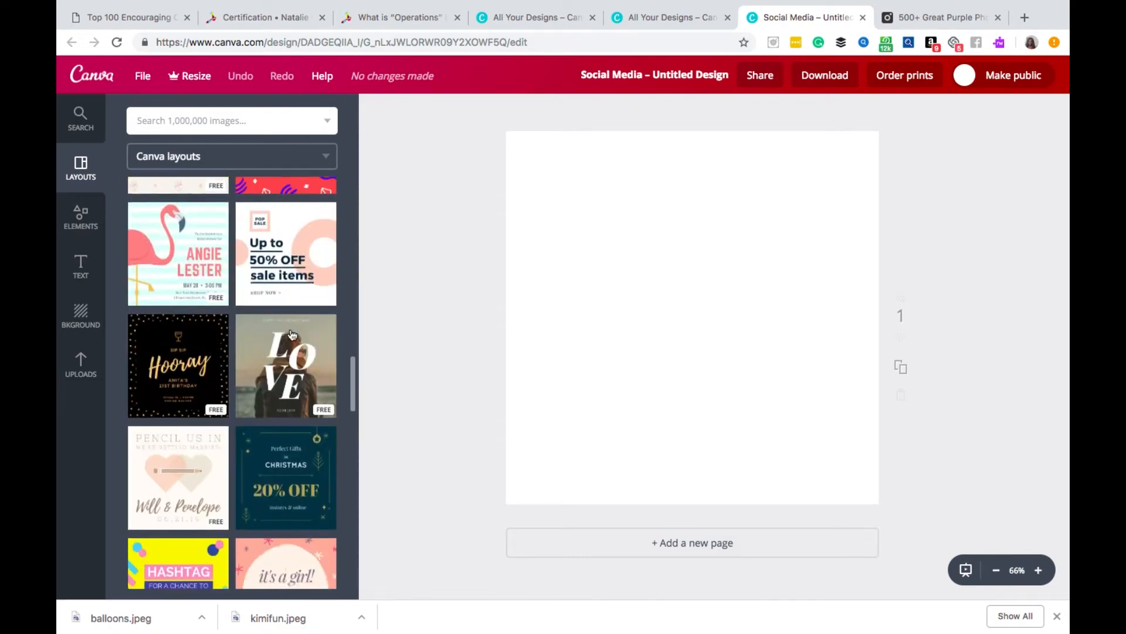
scroll(292, 334, "down", 10)
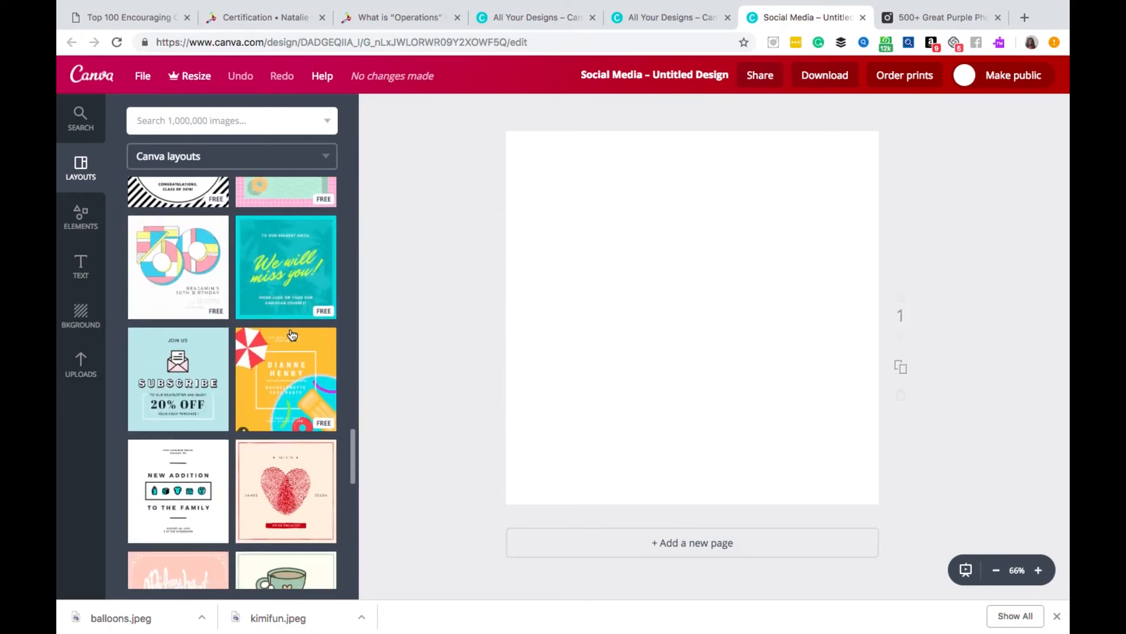
scroll(292, 335, "down", 10)
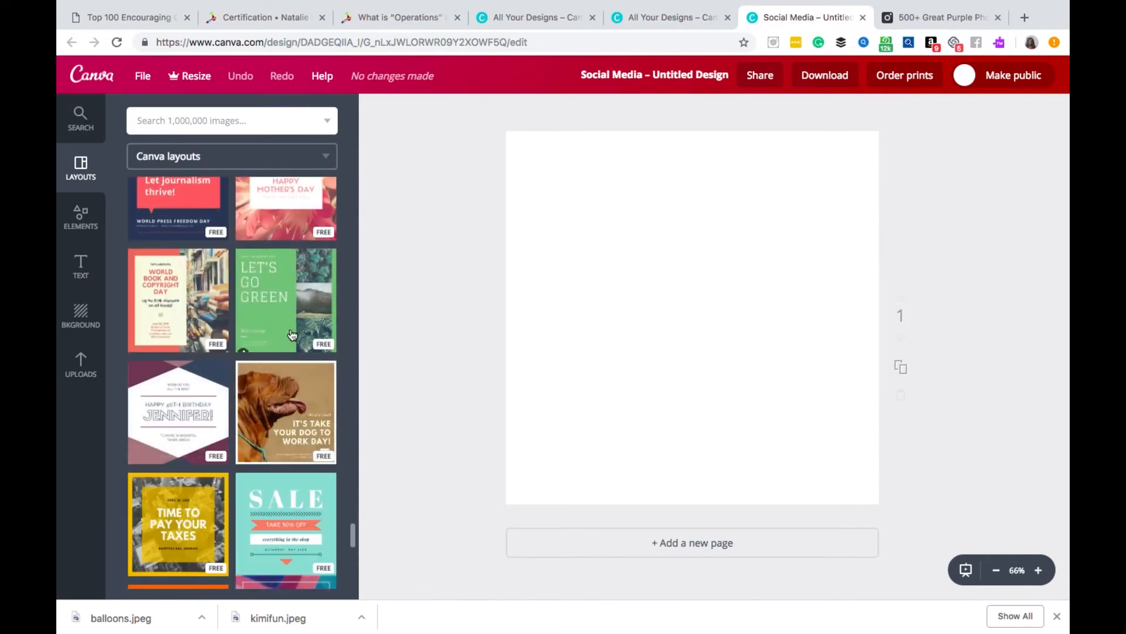
scroll(291, 334, "down", 5)
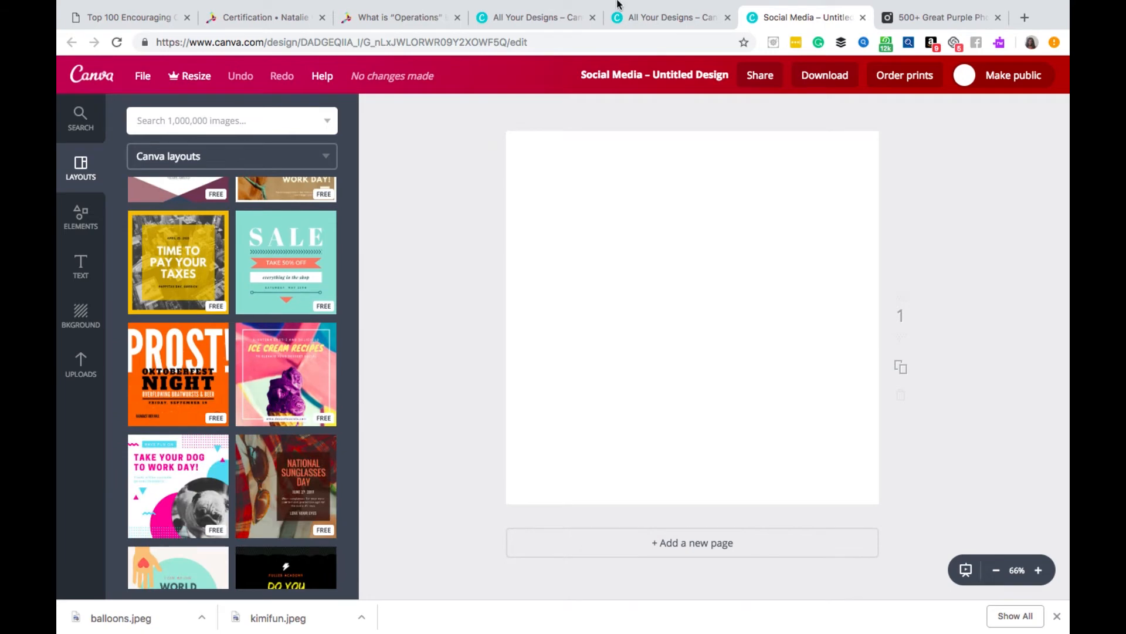
left_click(729, 7)
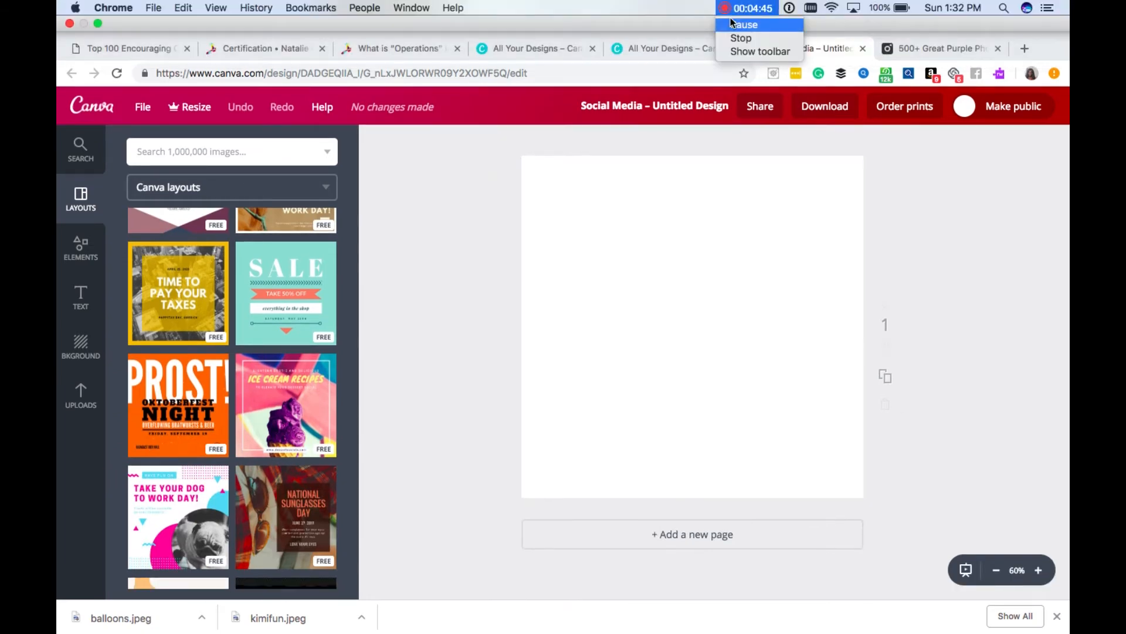
left_click(733, 25)
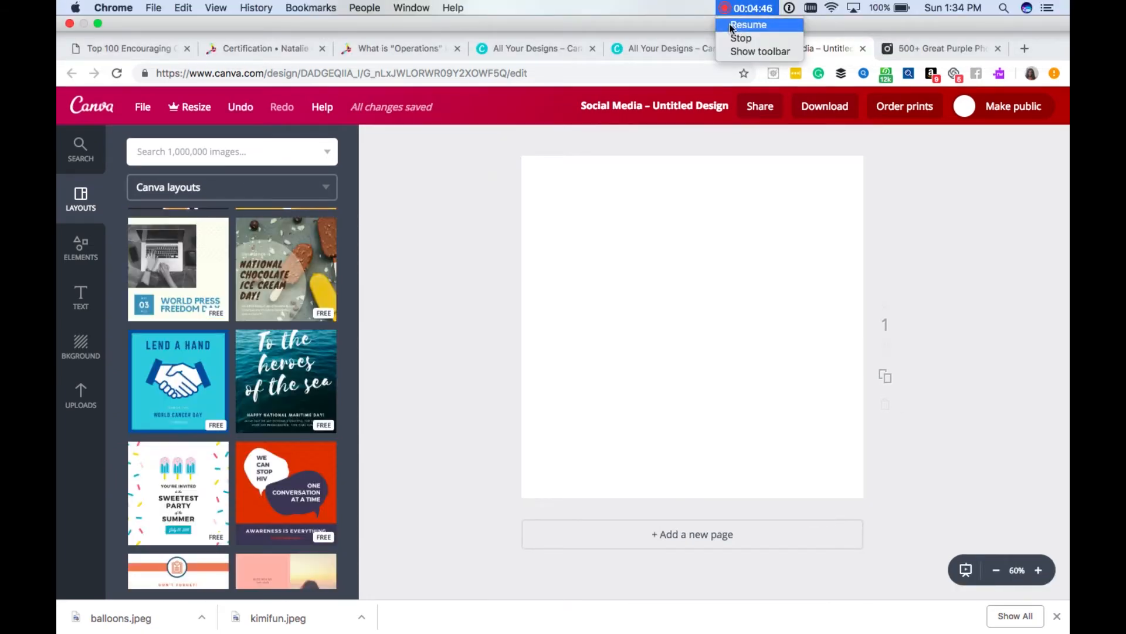
left_click(737, 25)
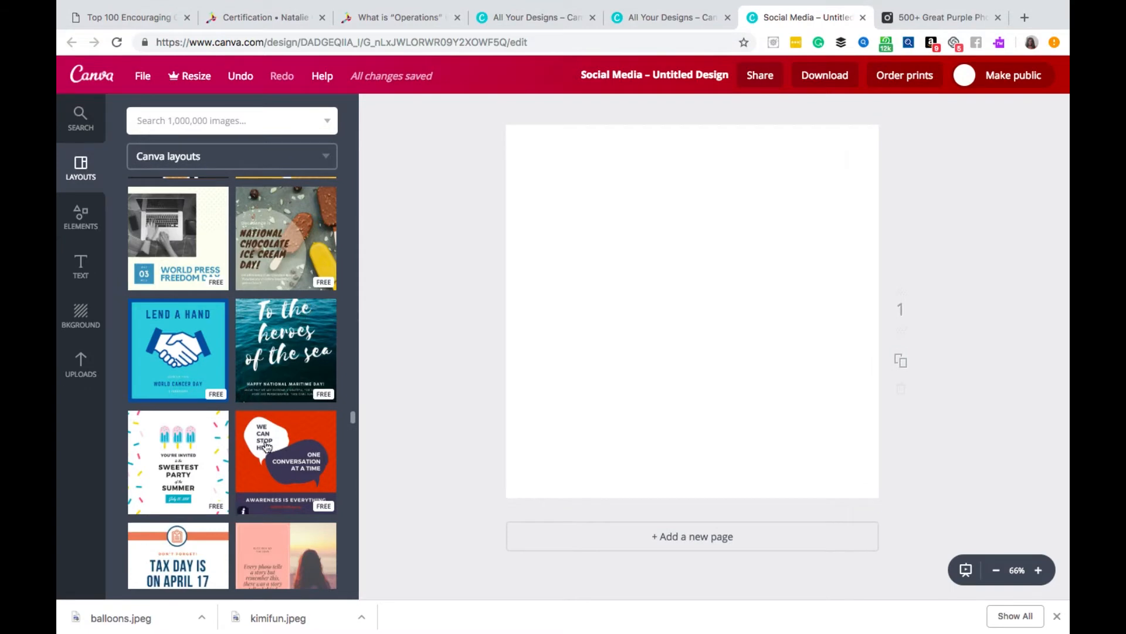
- Apply the free "To the heroes of the sea" layout to the page, replacing its existing content
left_click(281, 358)
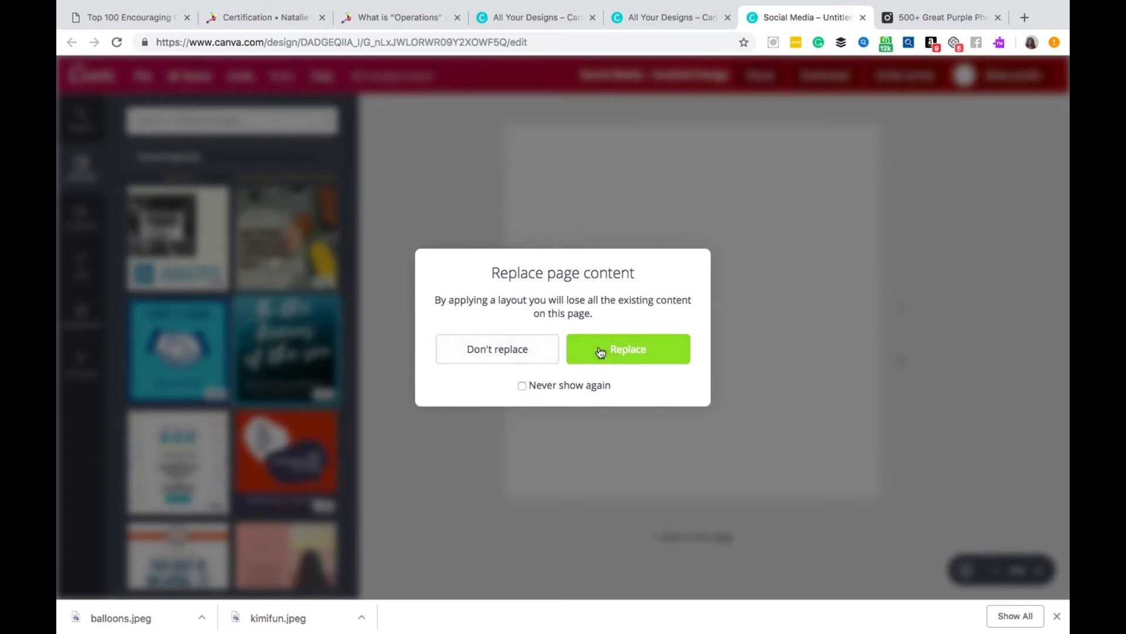
left_click(600, 352)
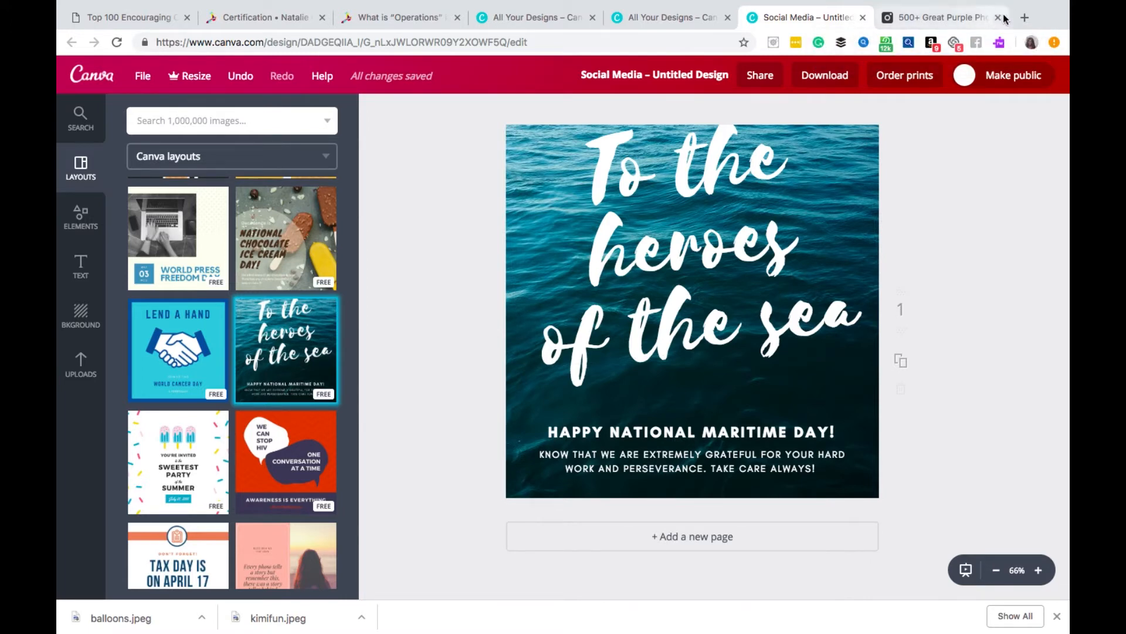
- Switch to the Pexels site and search its stock photos for "happy girl"
left_click(908, 17)
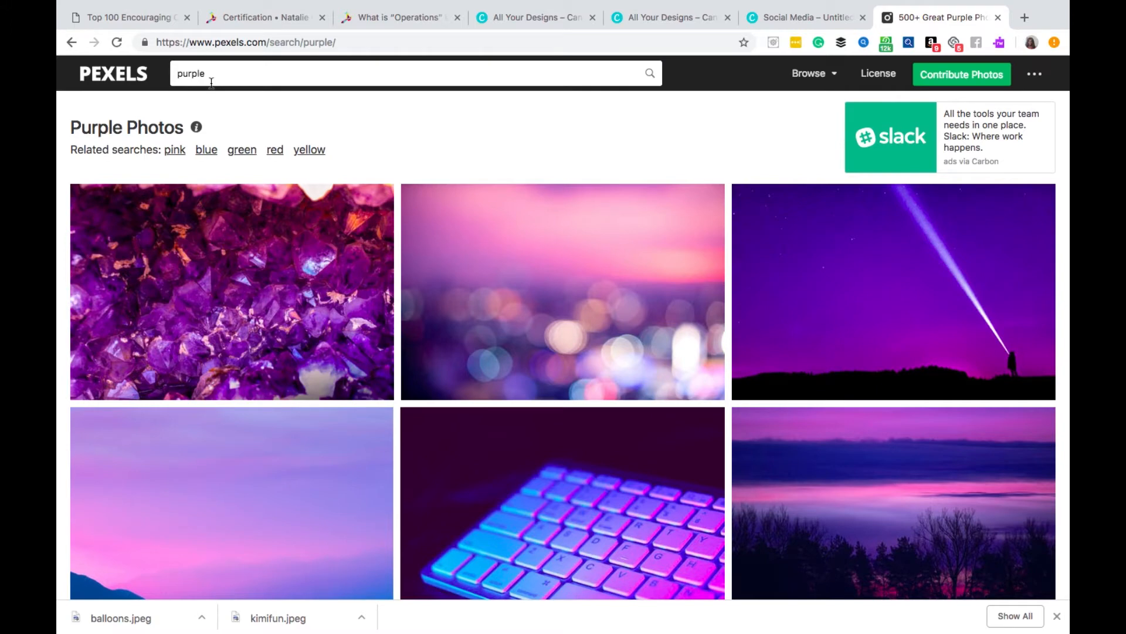
left_click(230, 73)
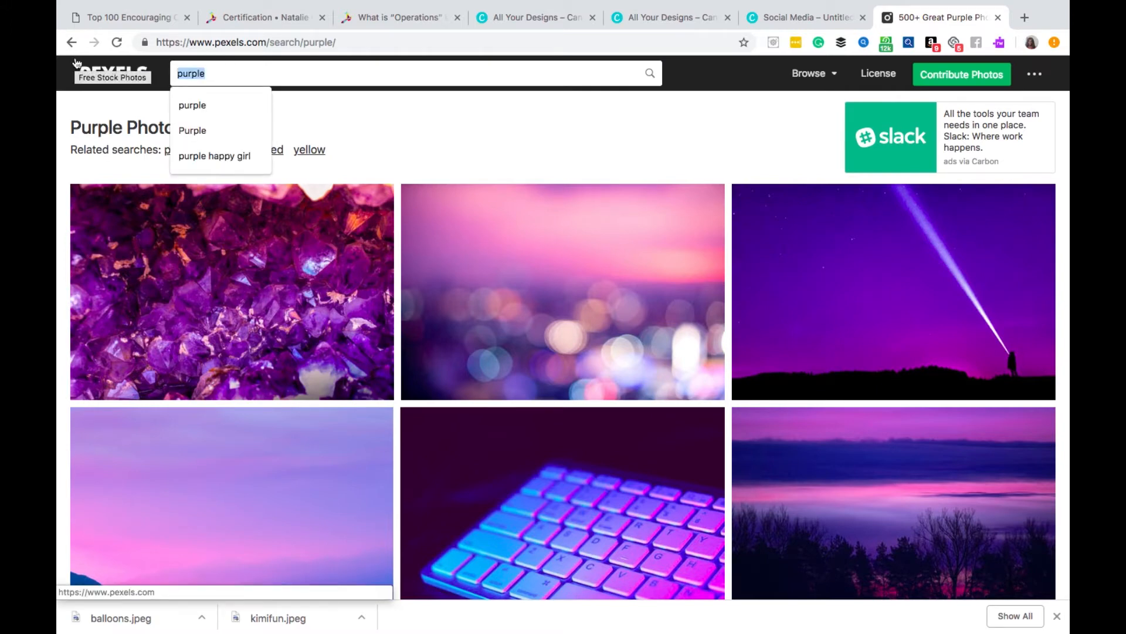
key("BackSpace")
type("hap")
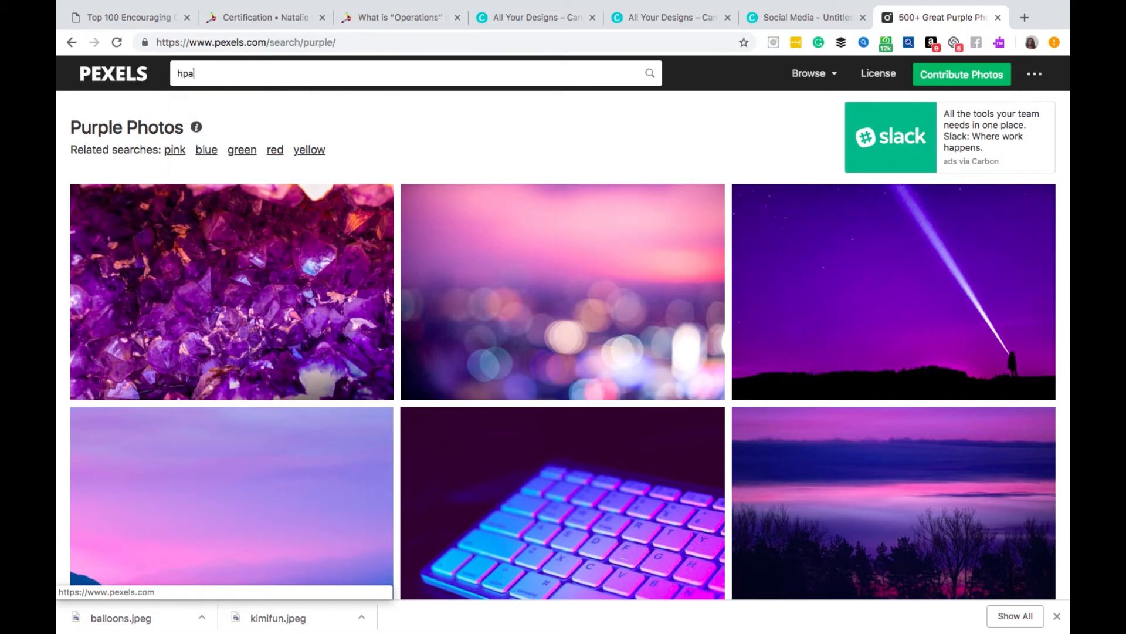
type("py girl")
key("Return")
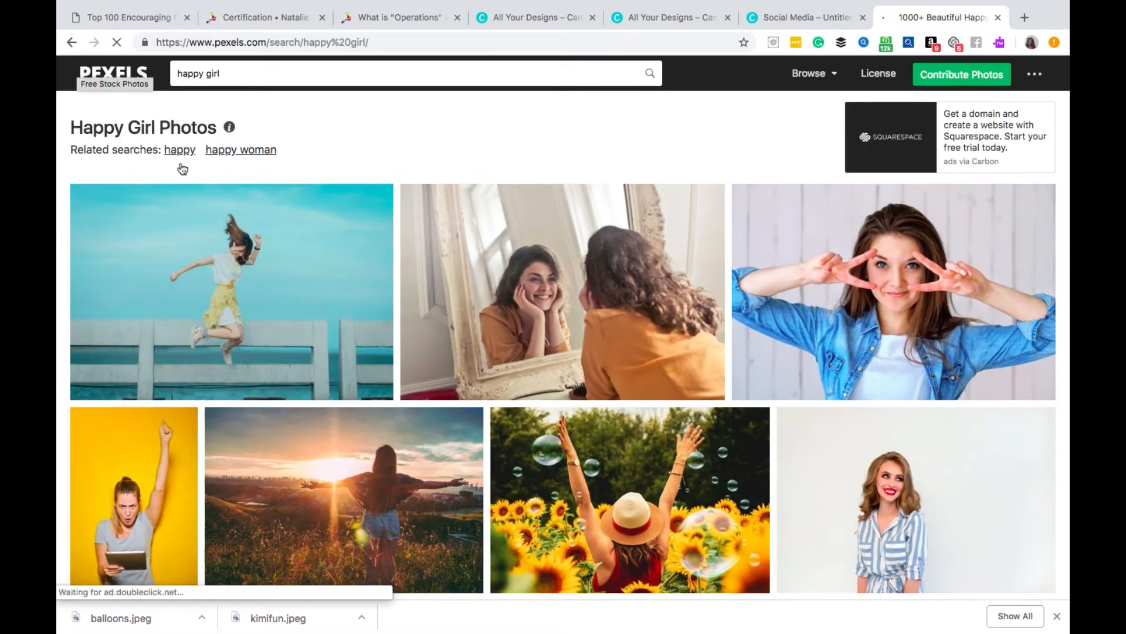
- Download the free photo of the smiling woman in a white blazer holding a tablet computer
scroll(221, 216, "down", 2)
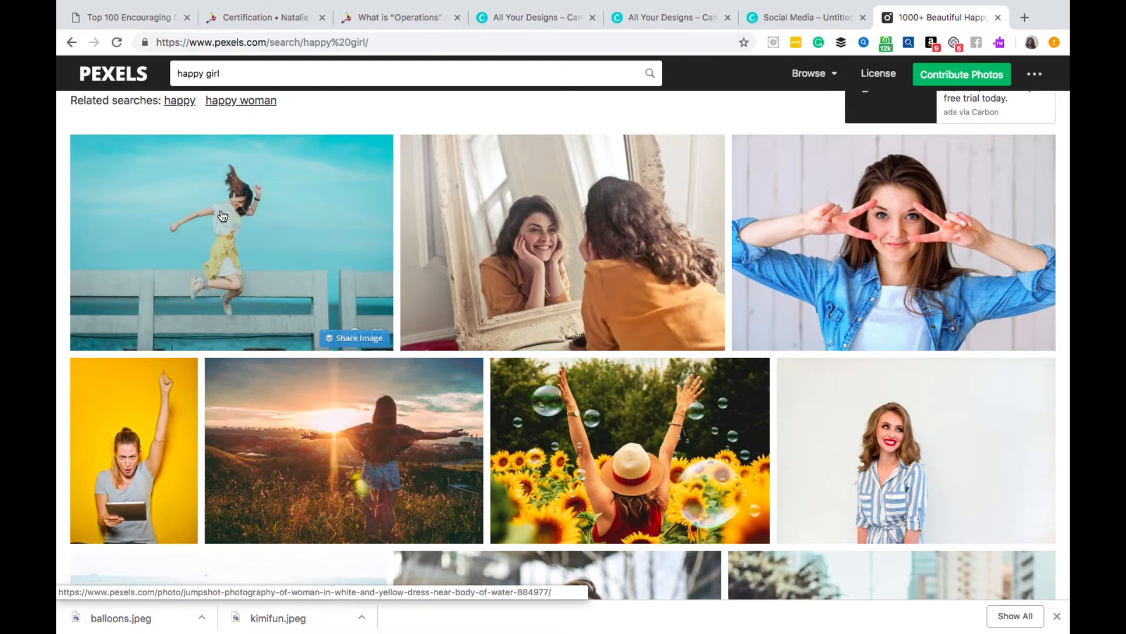
scroll(222, 215, "down", 5)
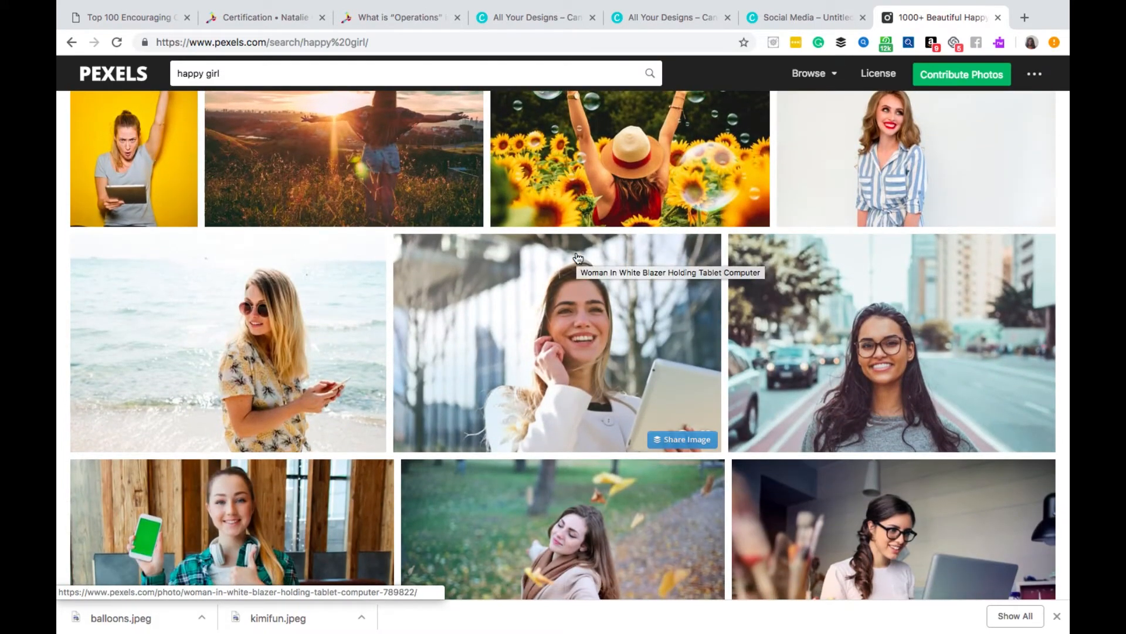
left_click(587, 338)
left_click(922, 213)
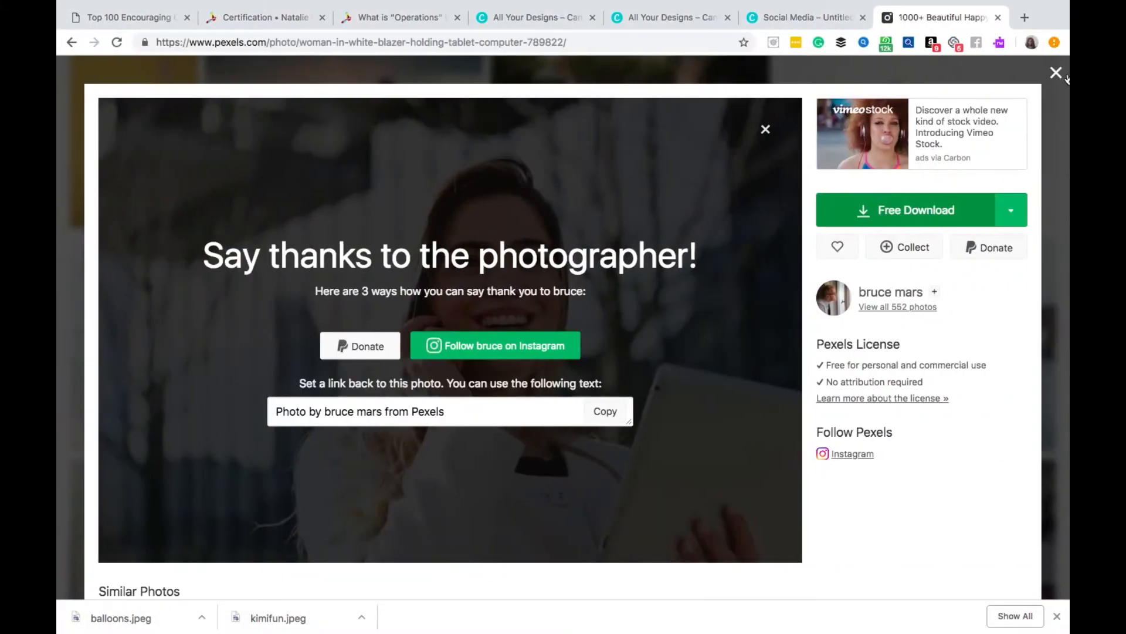
- Switch back to the Canva social media design, upload the downloaded businesswoman photo and use it as the page background
left_click(997, 79)
left_click(665, 22)
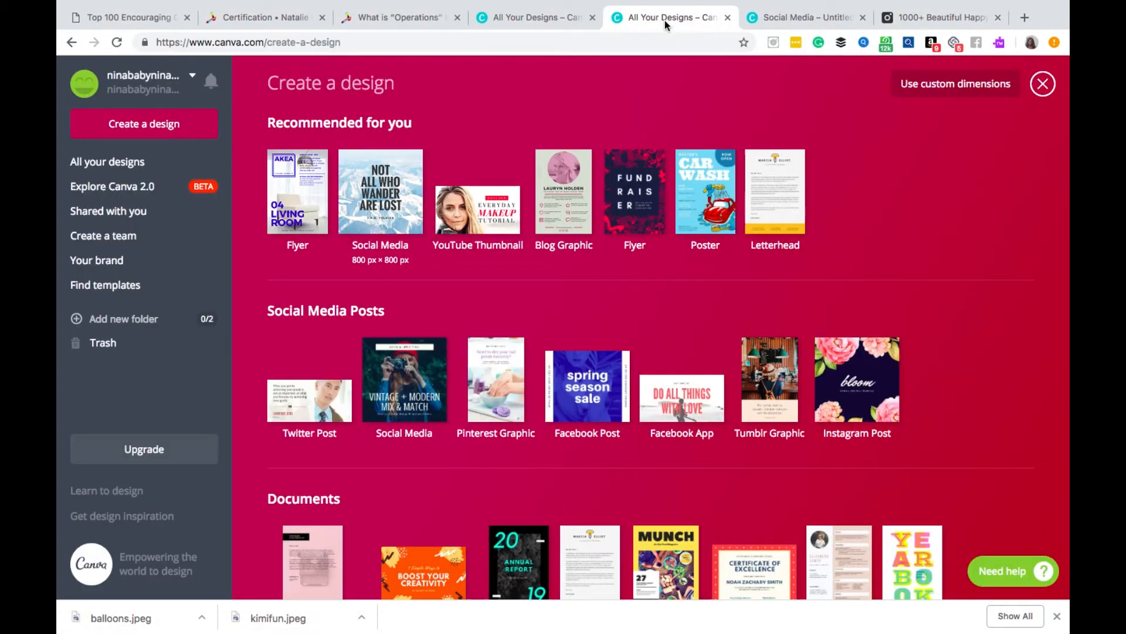
left_click(561, 24)
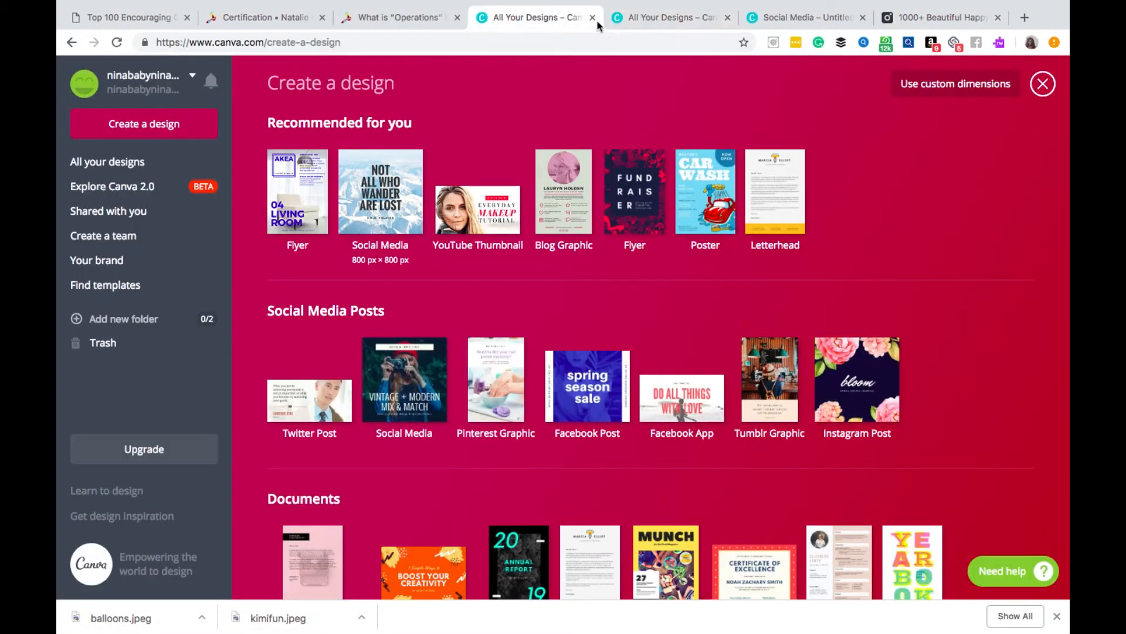
left_click(756, 21)
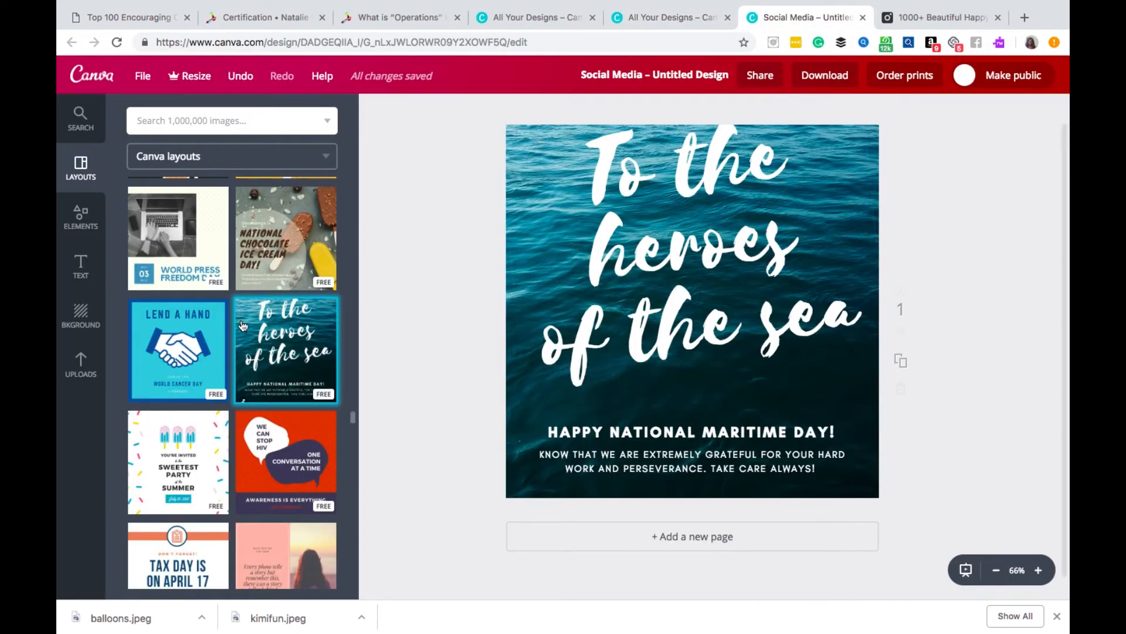
left_click(82, 367)
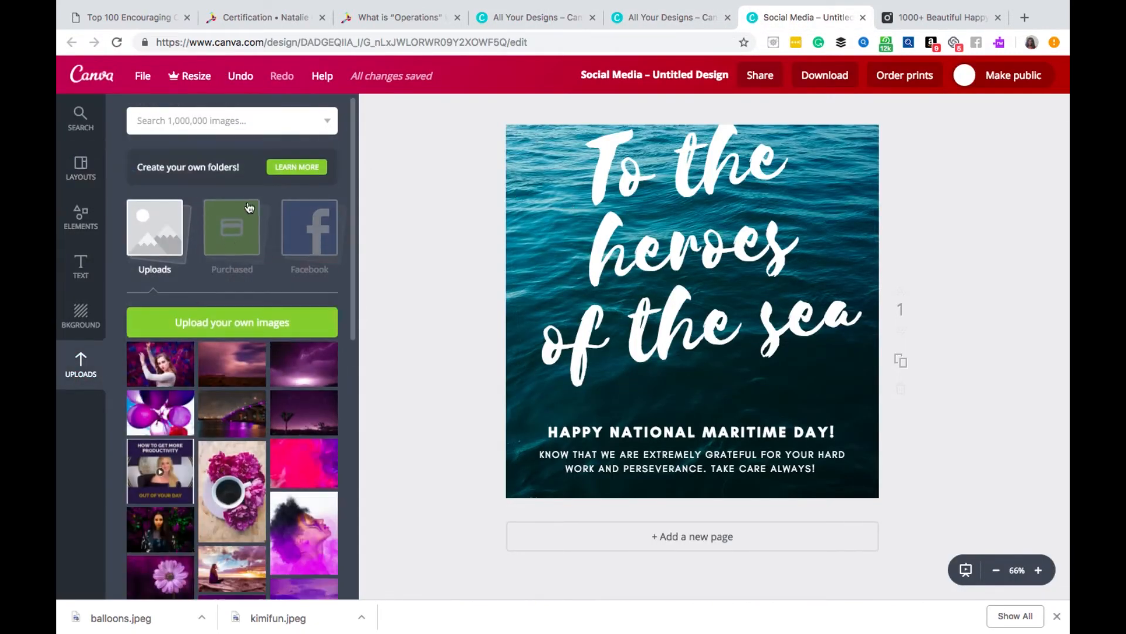
left_click(259, 320)
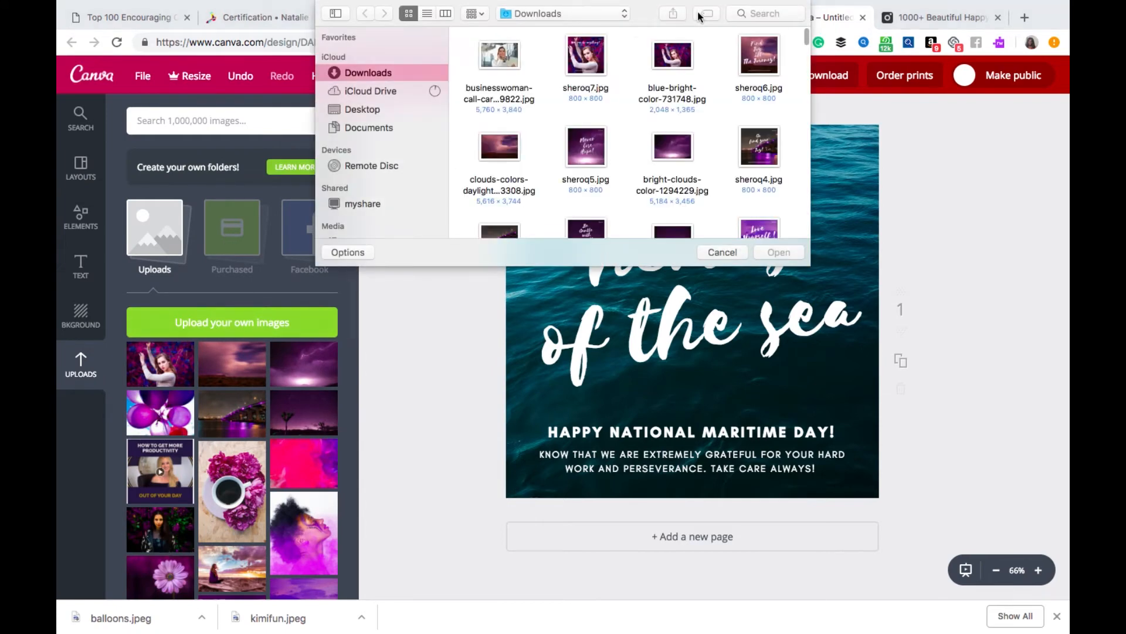
left_click(505, 73)
left_click(779, 252)
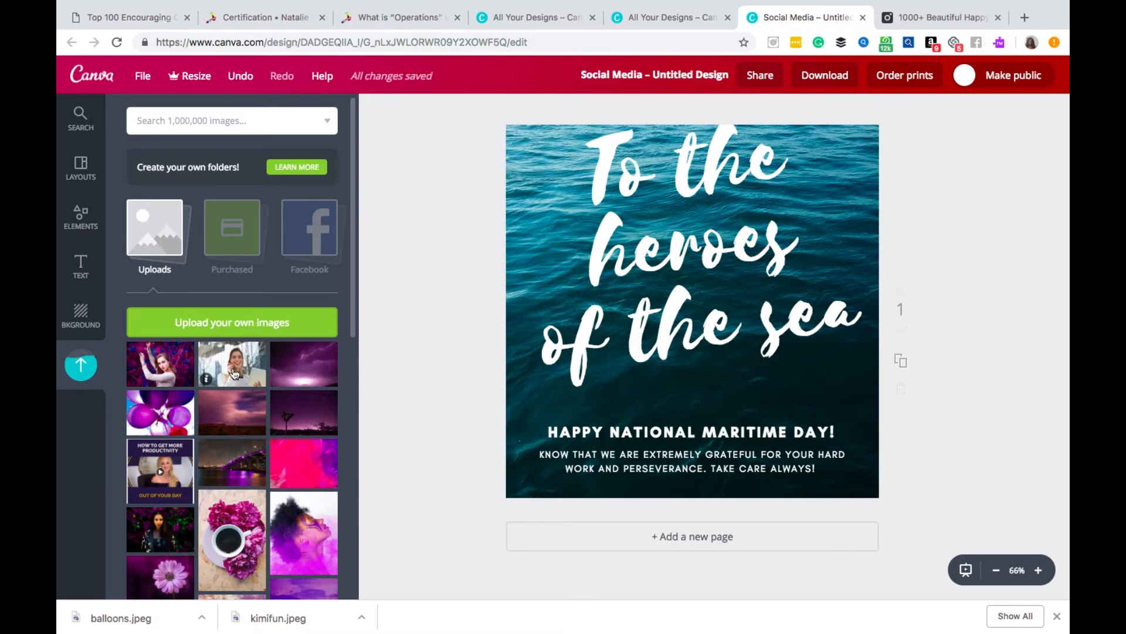
left_click_drag(233, 373, 708, 311)
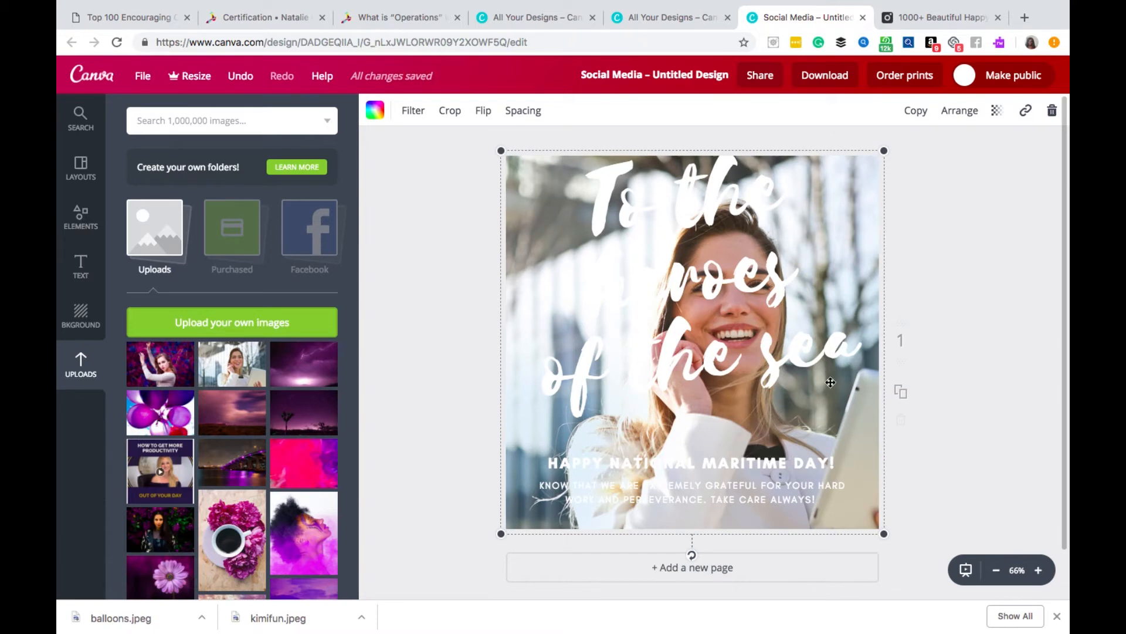
- Delete the "To the heroes of the sea" text and nudge the National Maritime Day caption slightly to the right
double_click(850, 347)
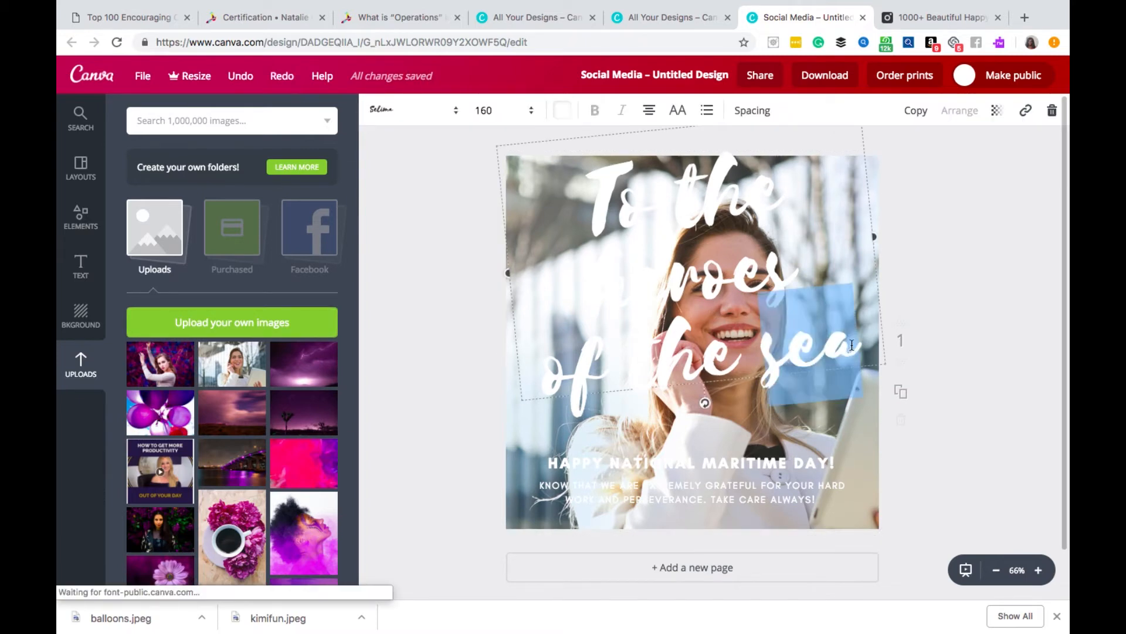
left_click(858, 338)
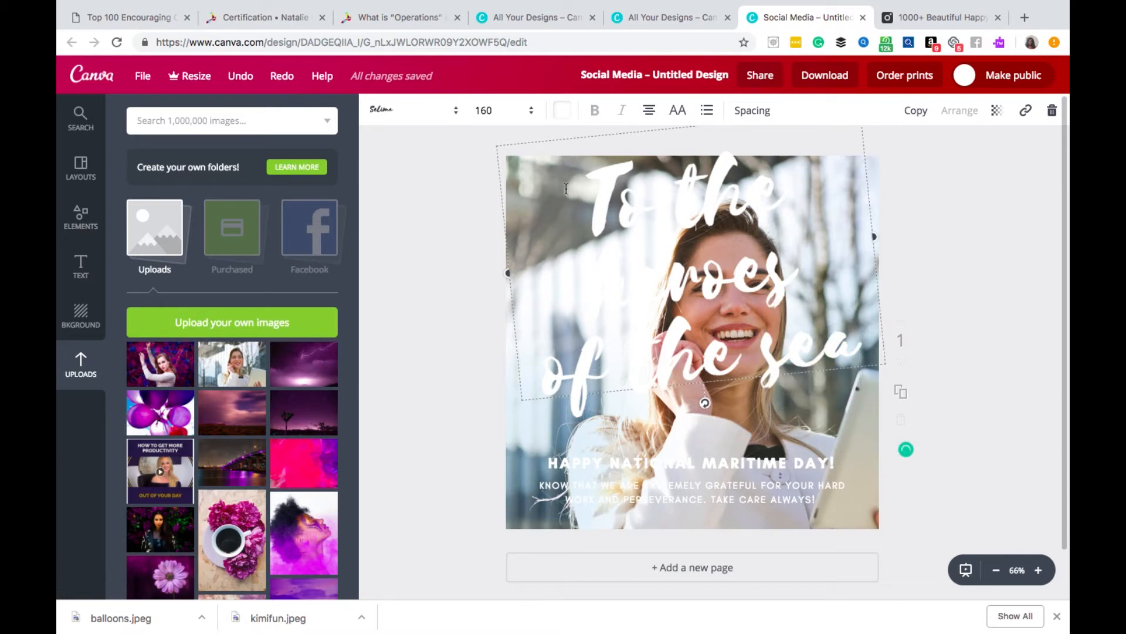
left_click_drag(570, 179, 847, 316)
key("BackSpace")
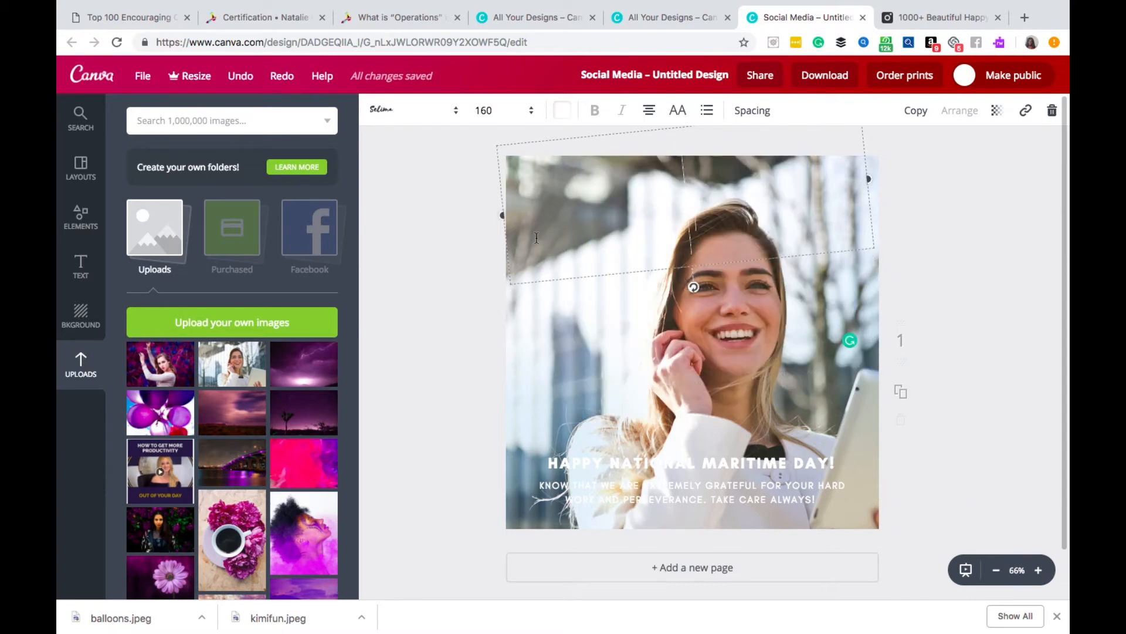
left_click(489, 195)
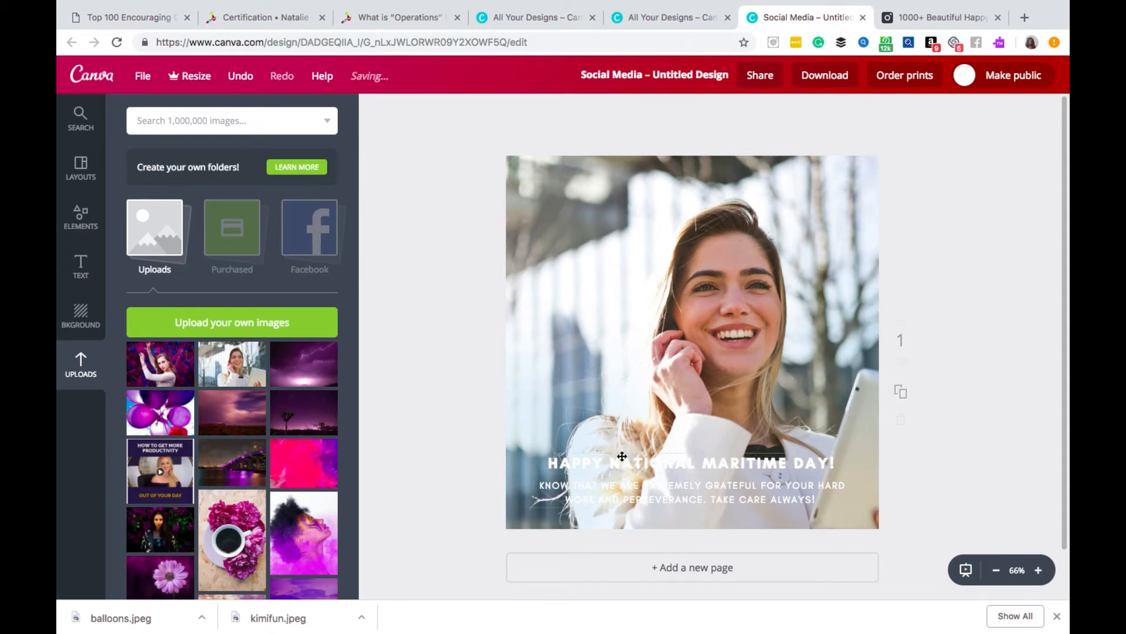
mouse_move(625, 476)
left_mouse_down()
mouse_move(653, 473)
mouse_move(622, 477)
mouse_move(636, 477)
left_mouse_up()
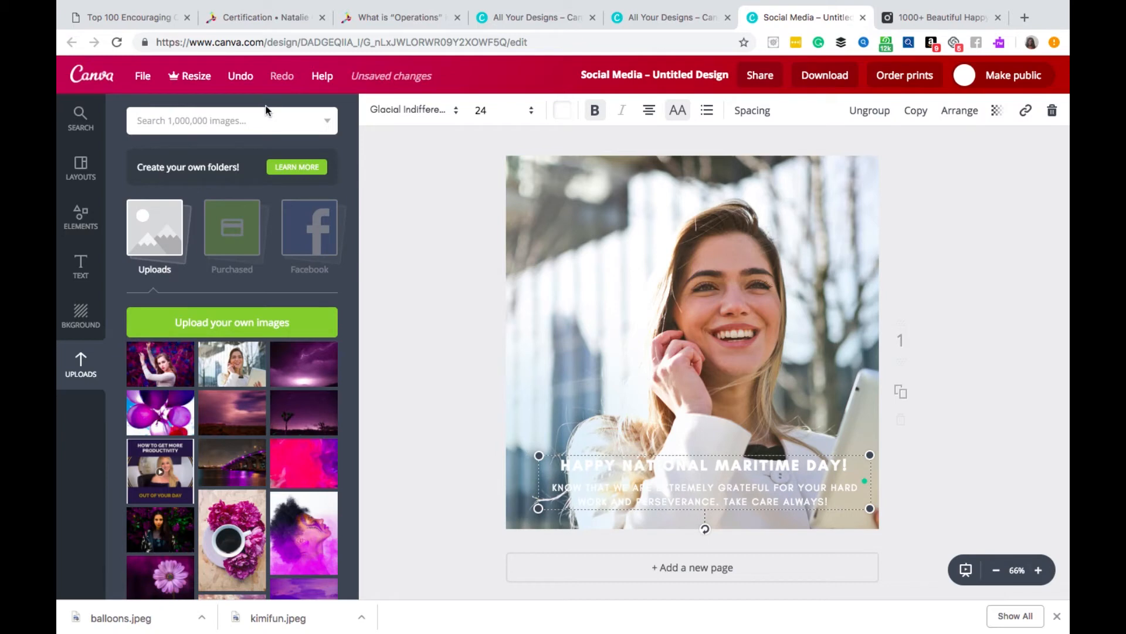
- Look through the ready-made text styles and font combinations available for the design
left_click(81, 270)
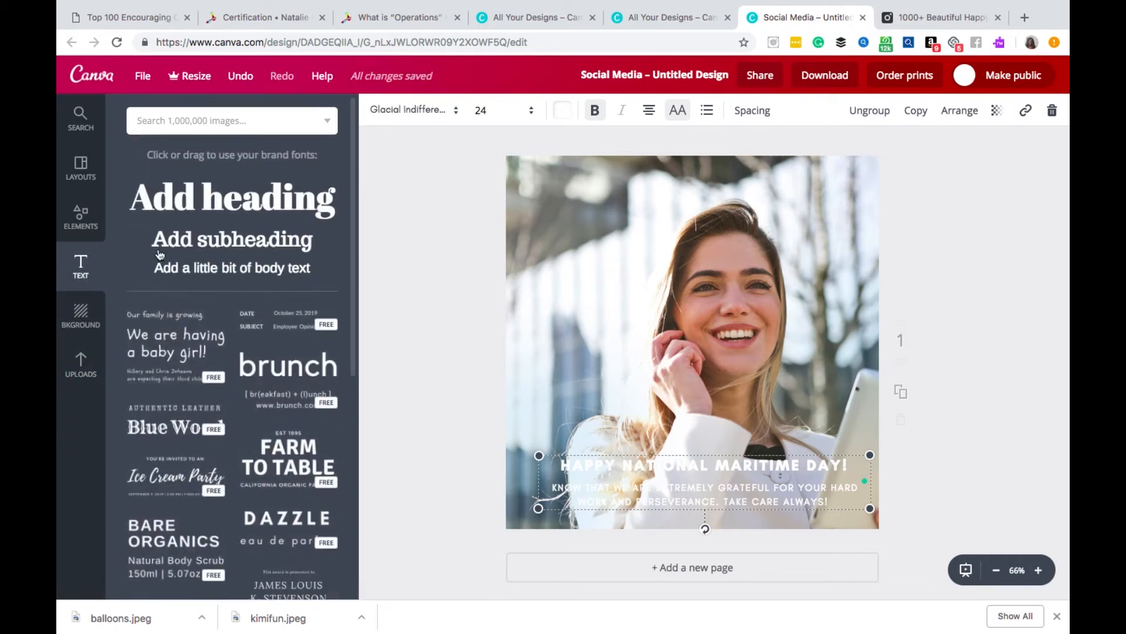
scroll(241, 247, "down", 1)
scroll(191, 365, "down", 8)
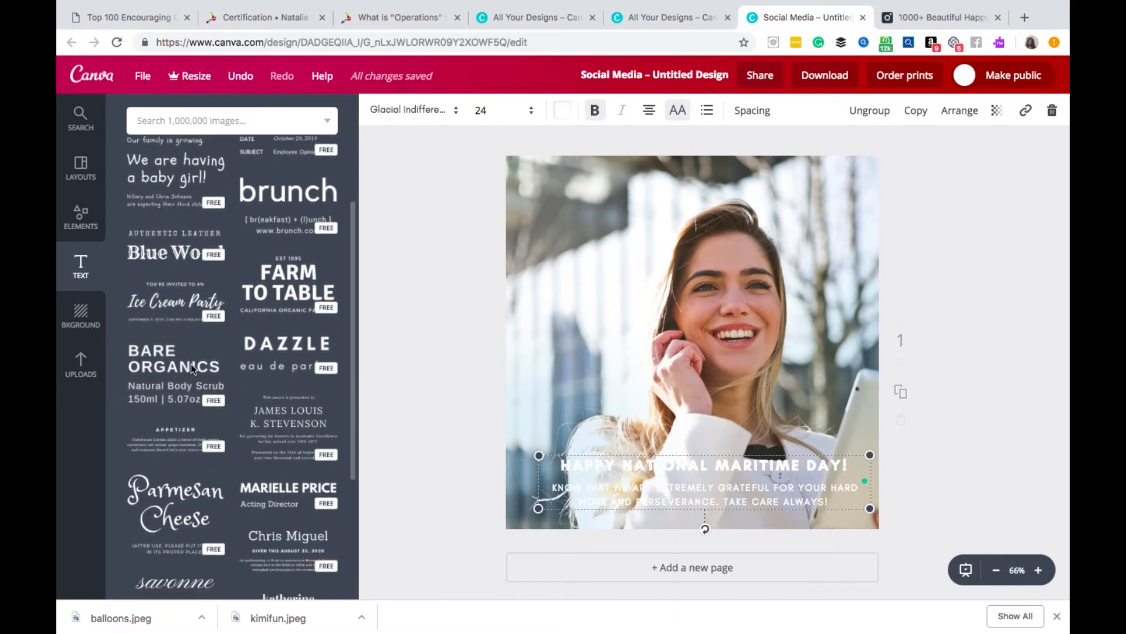
scroll(192, 368, "down", 5)
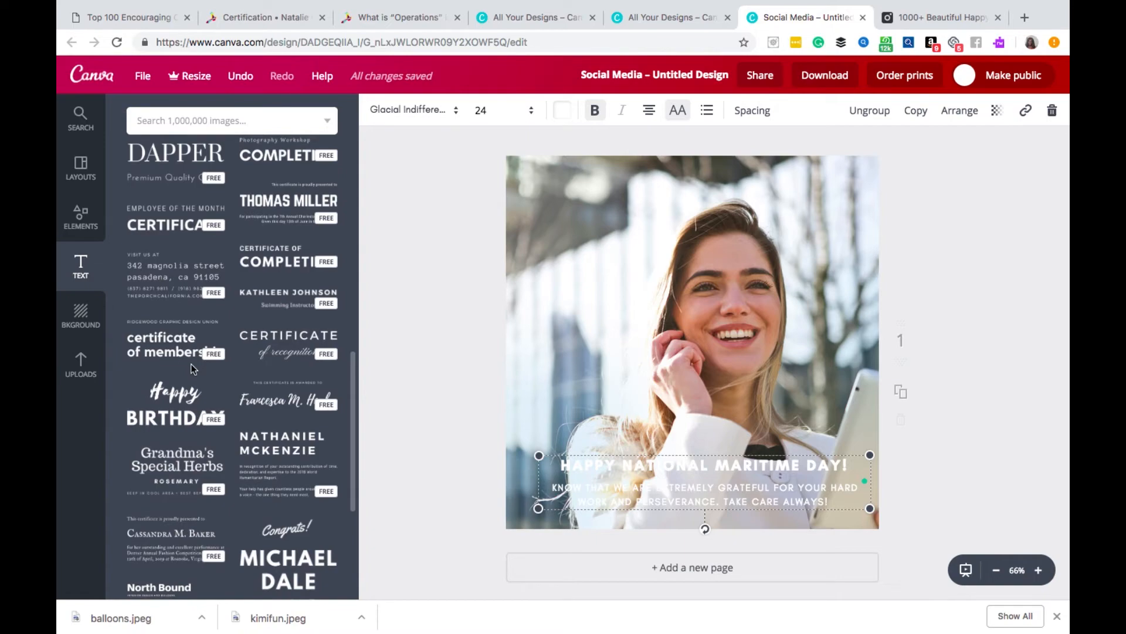
scroll(191, 365, "up", 6)
scroll(191, 365, "down", 14)
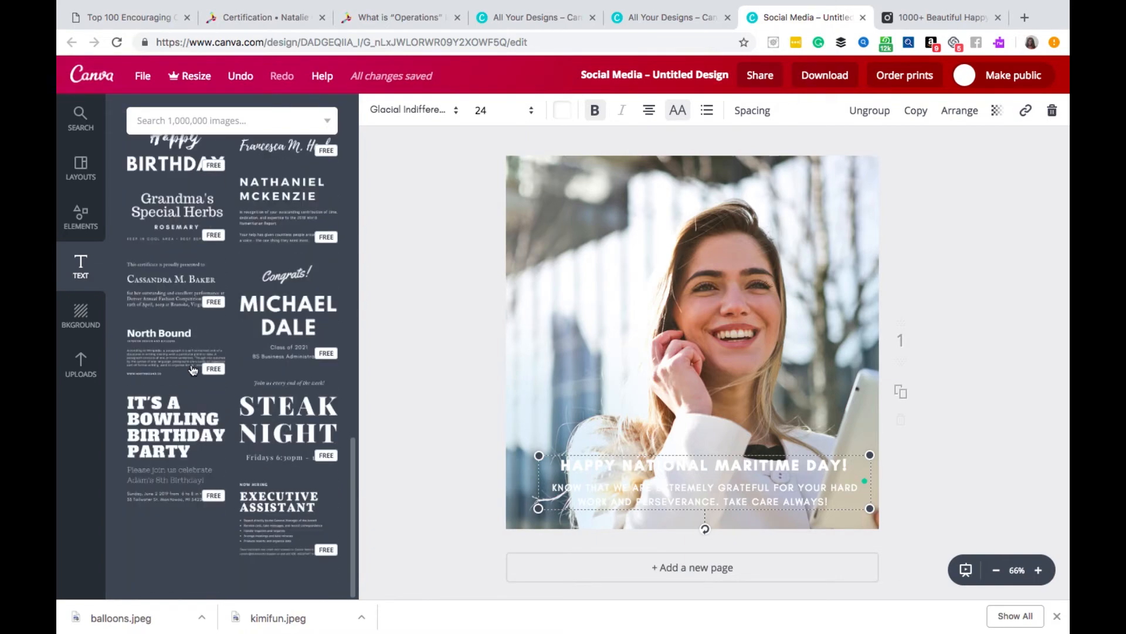
scroll(191, 369, "up", 15)
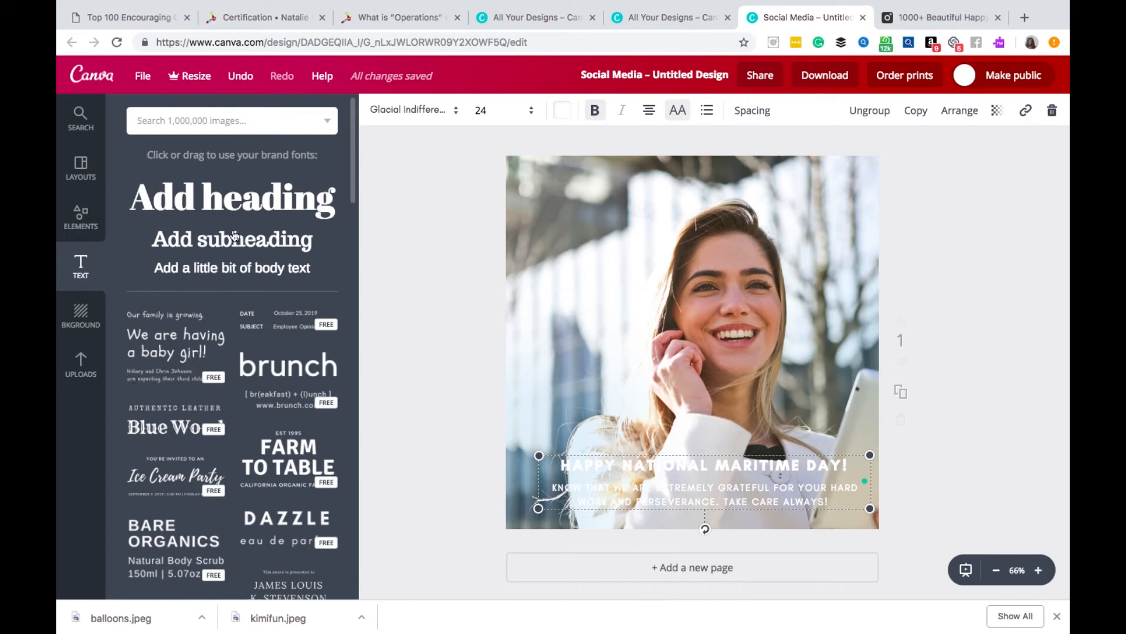
- Add a heading text box near the upper edge of the photo and widen it on both sides
left_click_drag(234, 207, 737, 189)
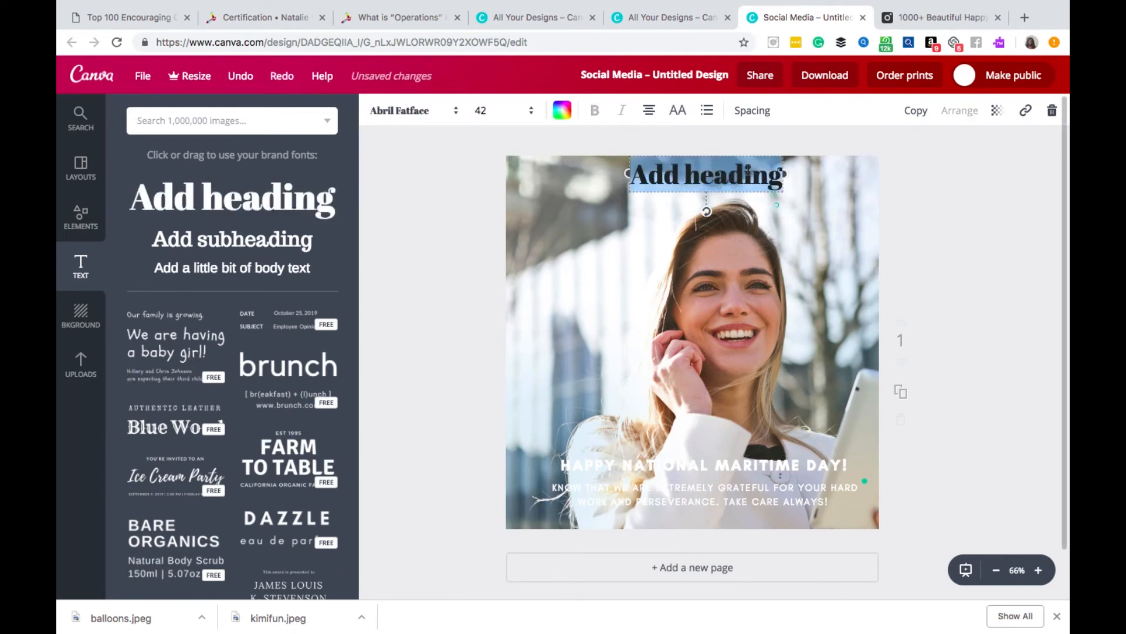
left_click_drag(626, 176, 606, 175)
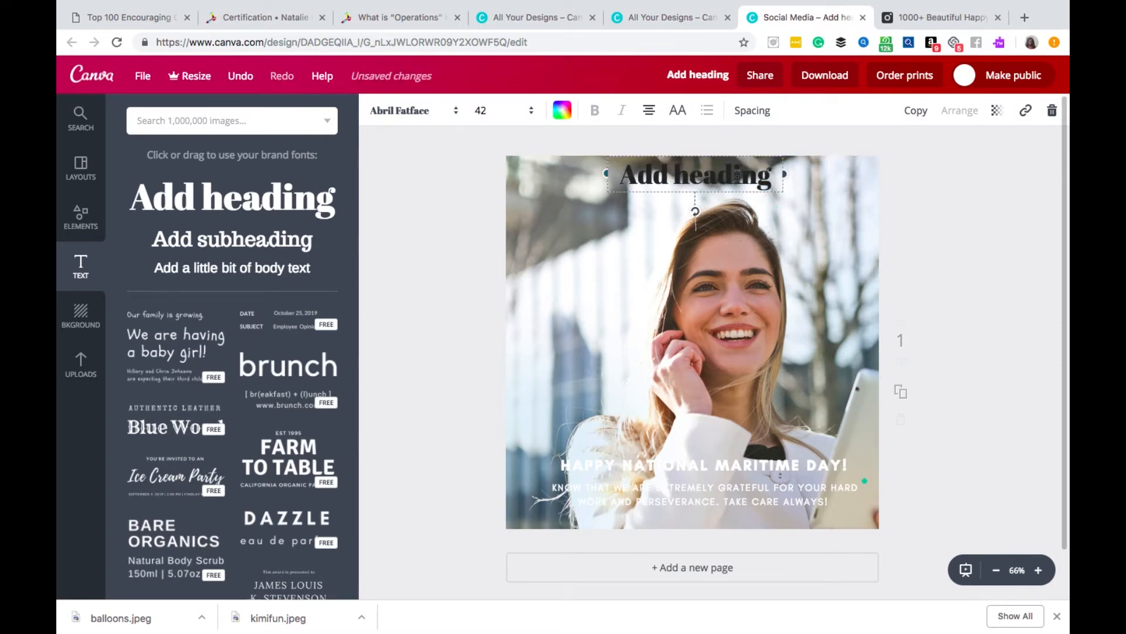
left_click_drag(785, 173, 817, 175)
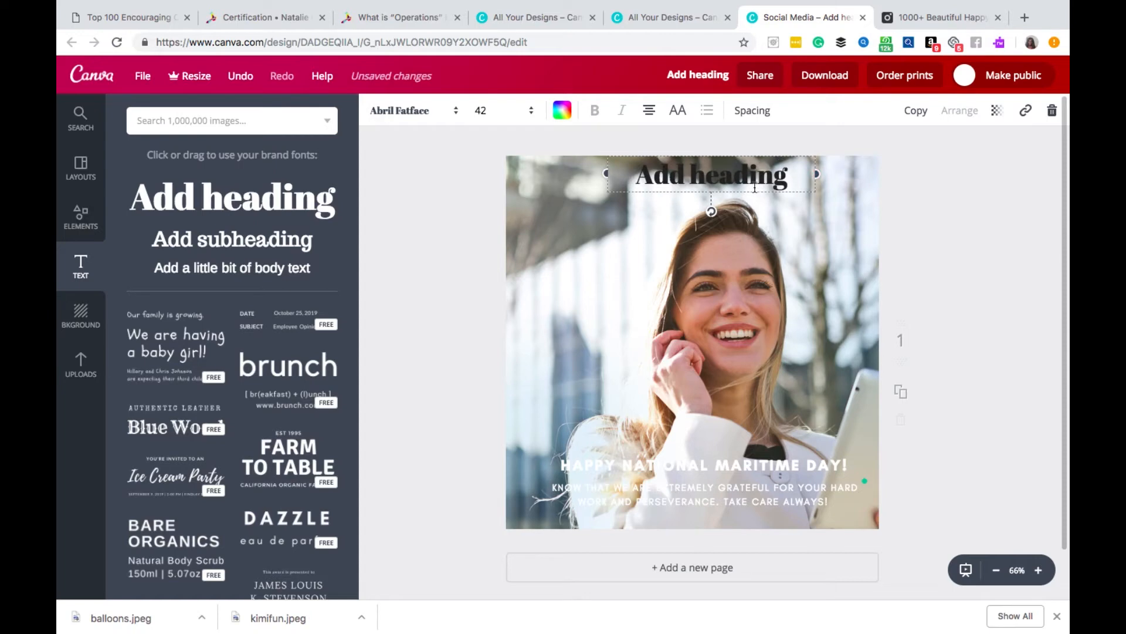
- Replace the heading's placeholder text with "Love Work!"
left_click(792, 178)
left_click(792, 176)
left_click_drag(793, 178, 610, 176)
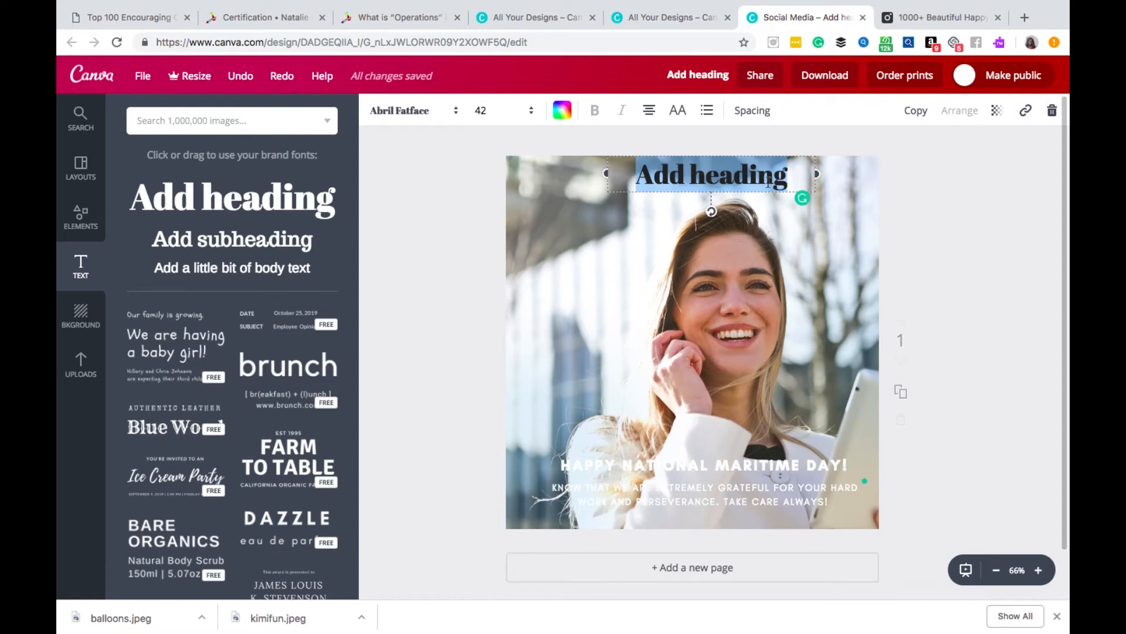
type("Love Wor")
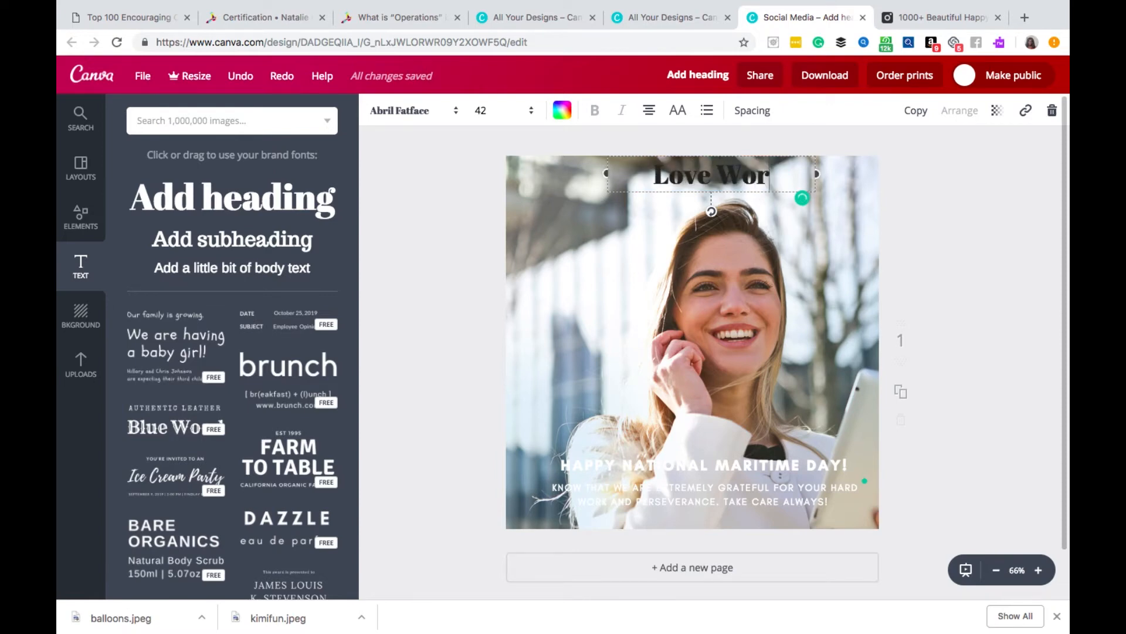
type("k!")
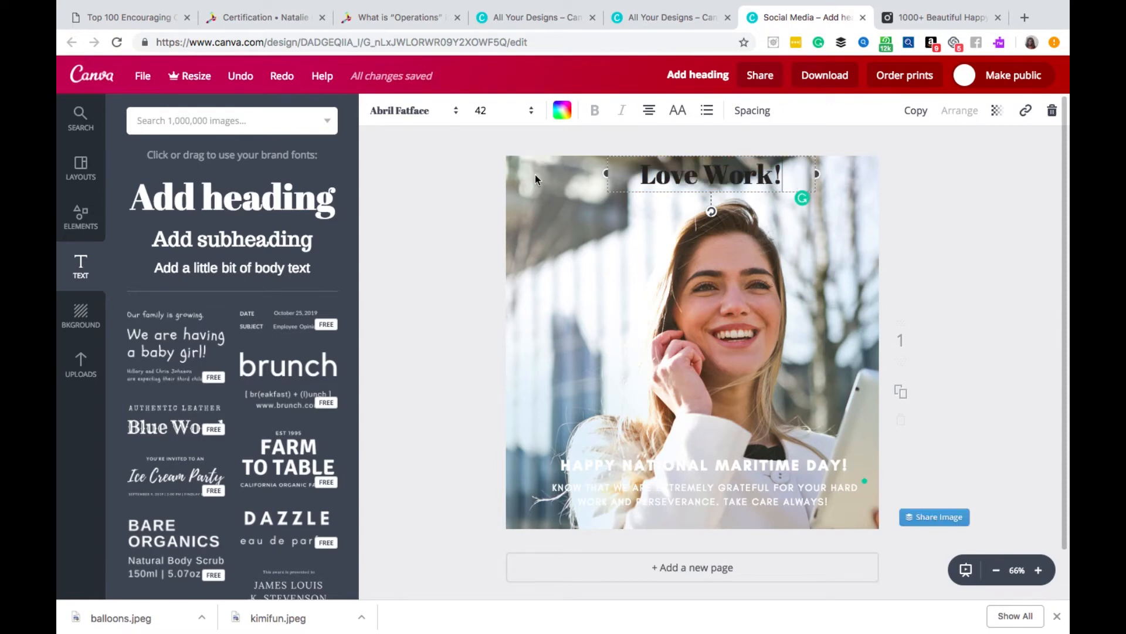
- Set the font of the "Love Work!" heading to Sunday
left_click_drag(795, 187, 644, 173)
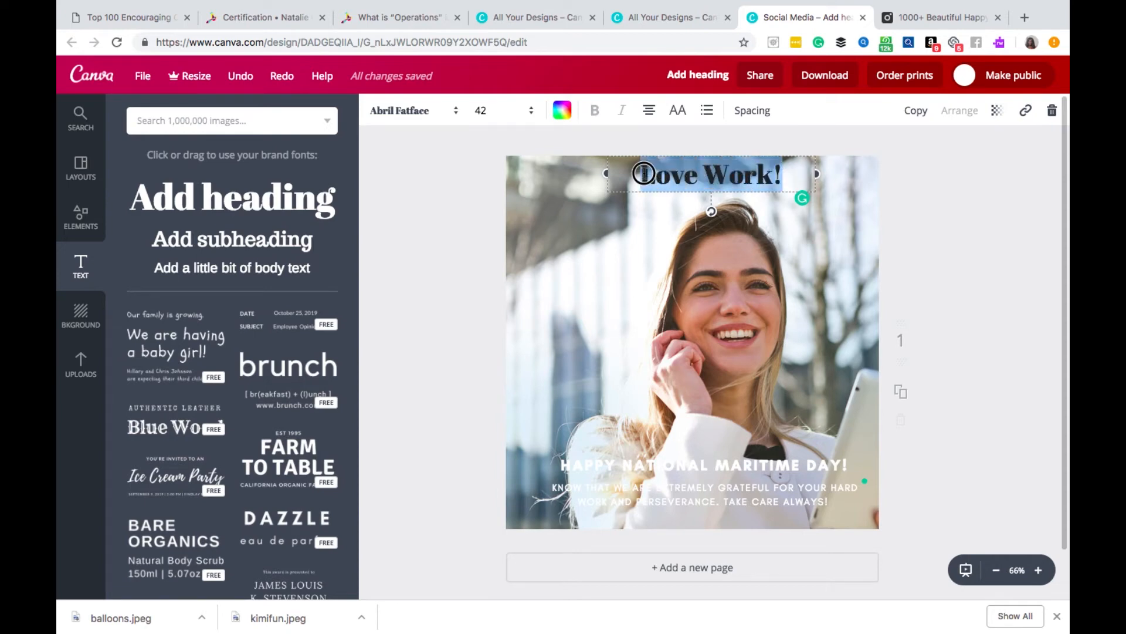
left_click(434, 113)
scroll(473, 363, "down", 15)
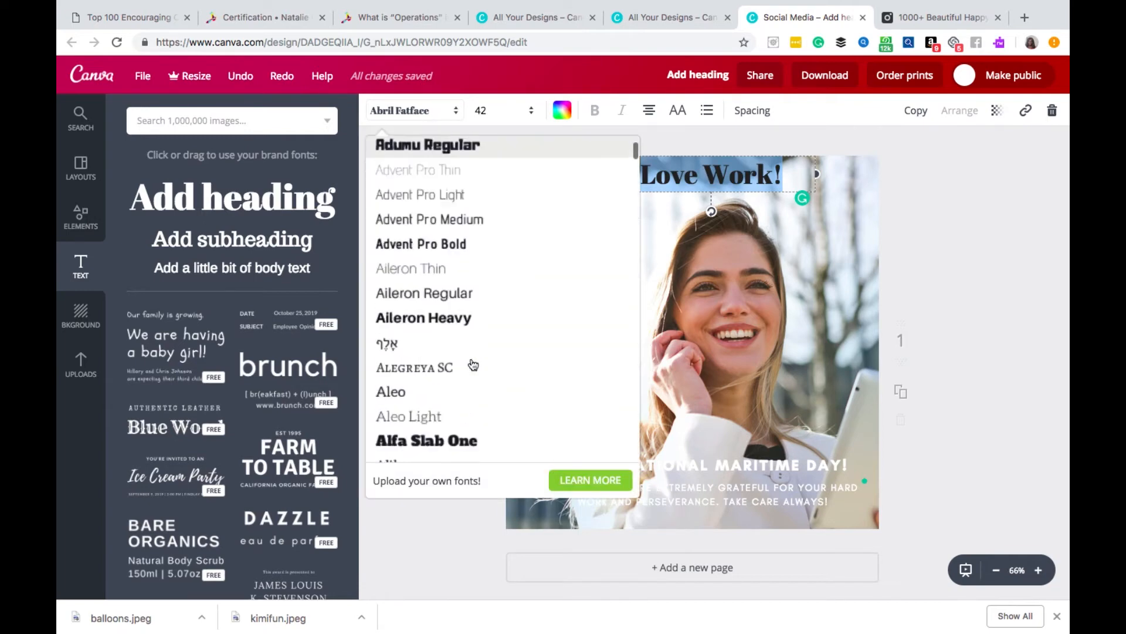
scroll(473, 363, "down", 20)
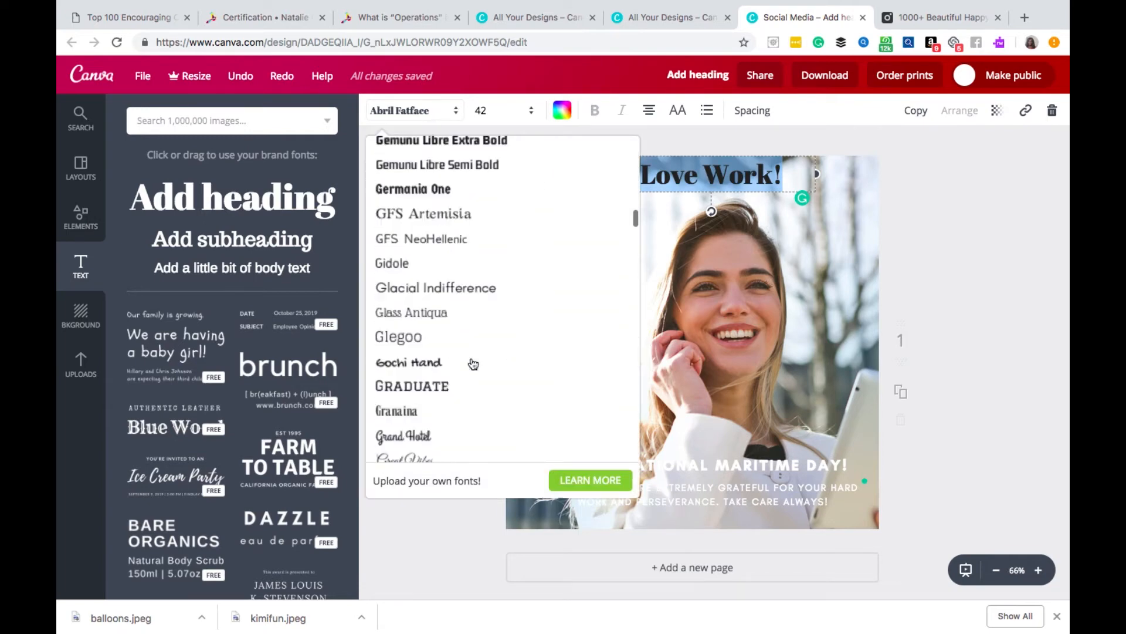
scroll(473, 364, "down", 20)
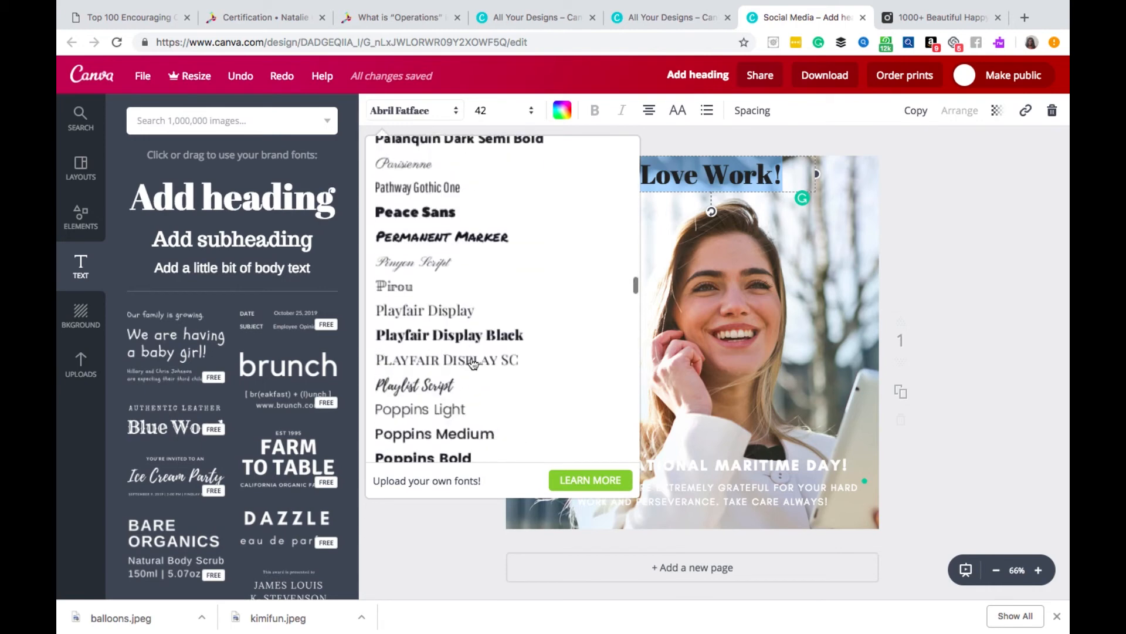
scroll(468, 331, "down", 4)
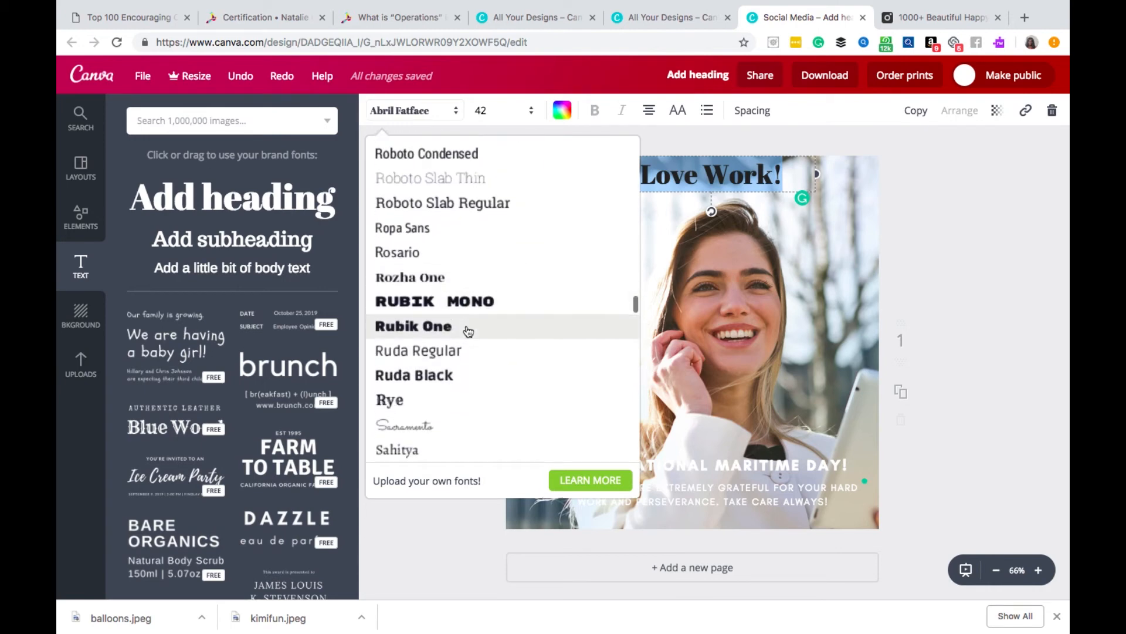
scroll(468, 330, "down", 5)
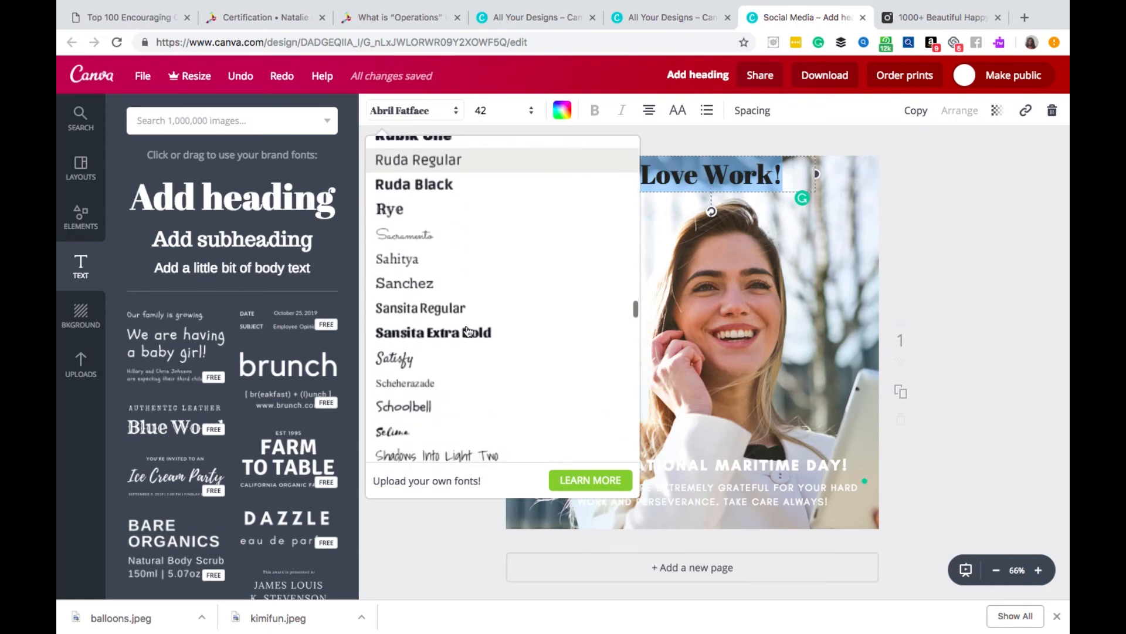
scroll(468, 330, "down", 4)
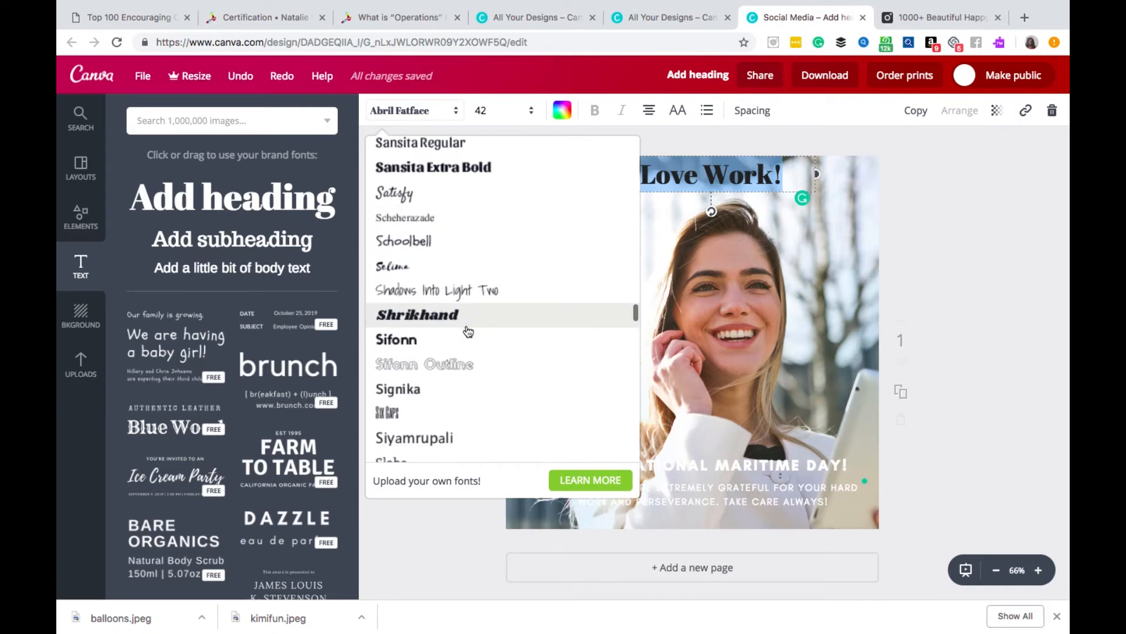
scroll(468, 331, "down", 10)
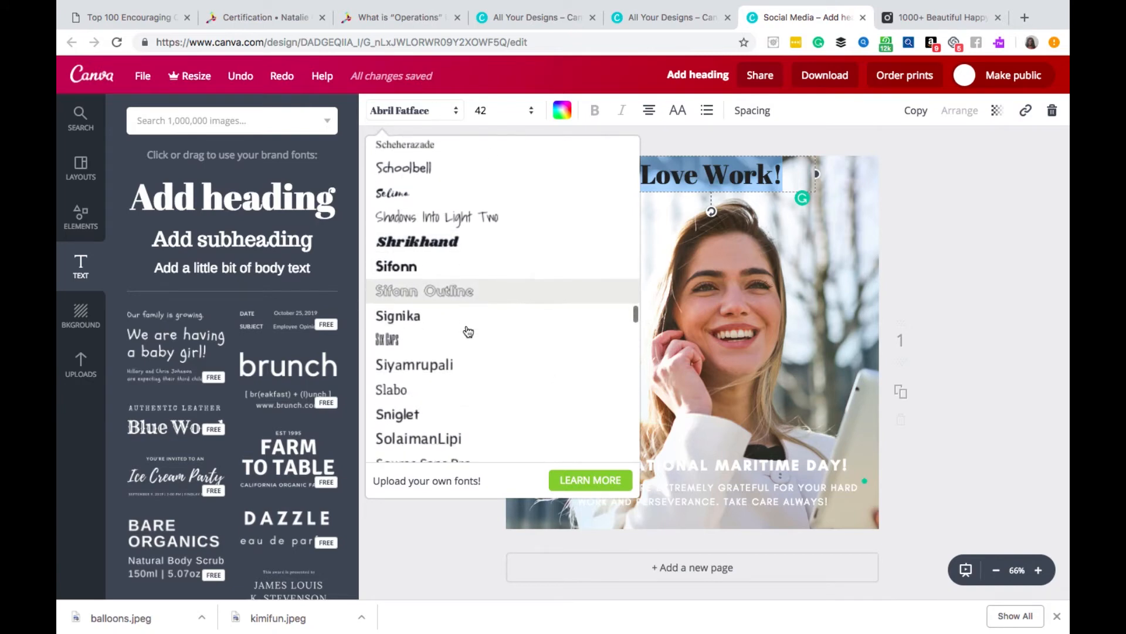
scroll(469, 330, "down", 3)
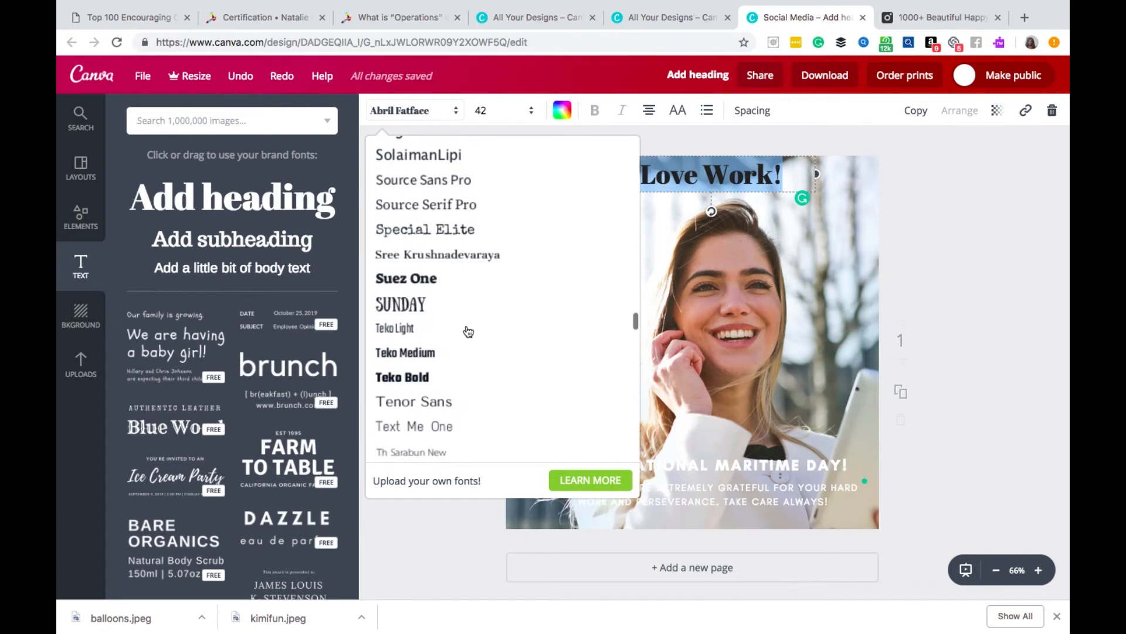
left_click(444, 284)
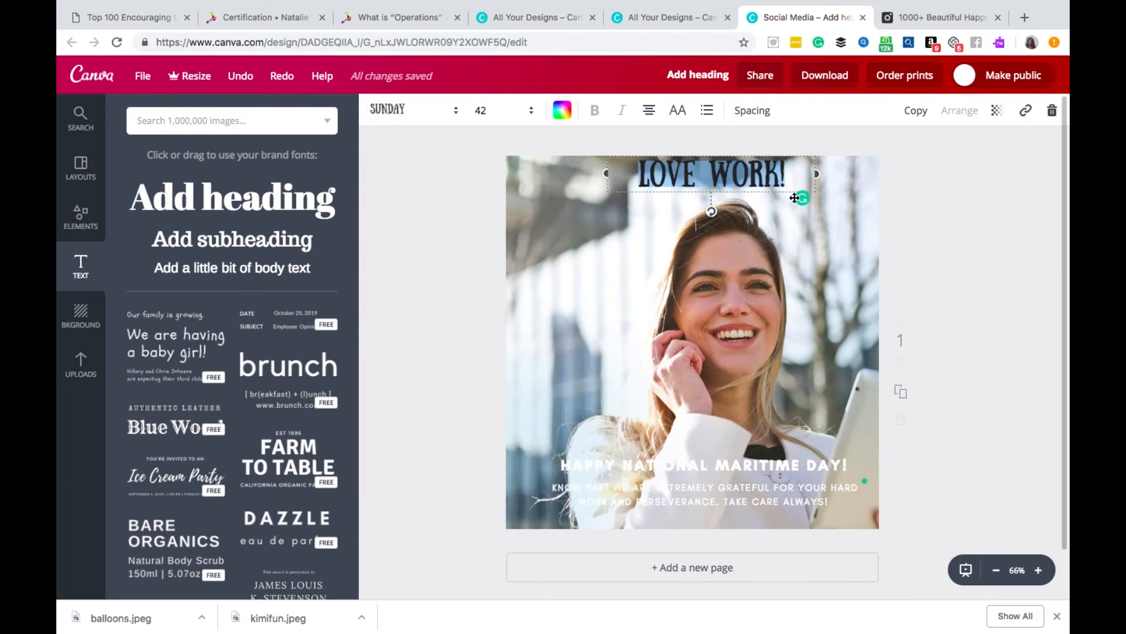
left_click(790, 182)
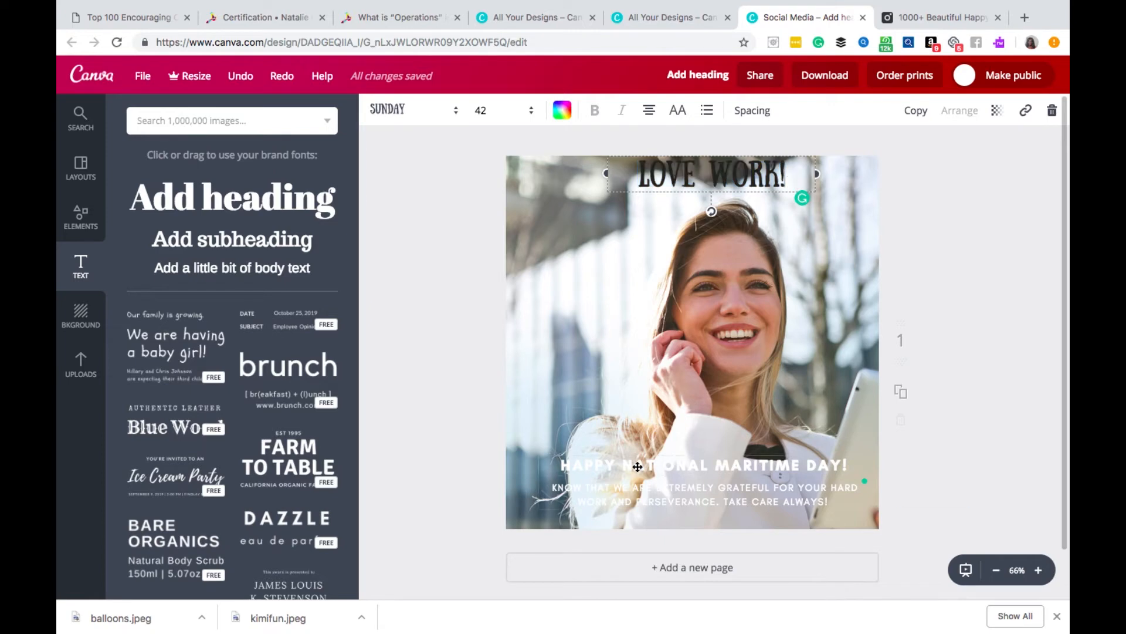
- Remove the grouped National Maritime Day caption from the lower part of the design
left_click_drag(634, 467, 89, 550)
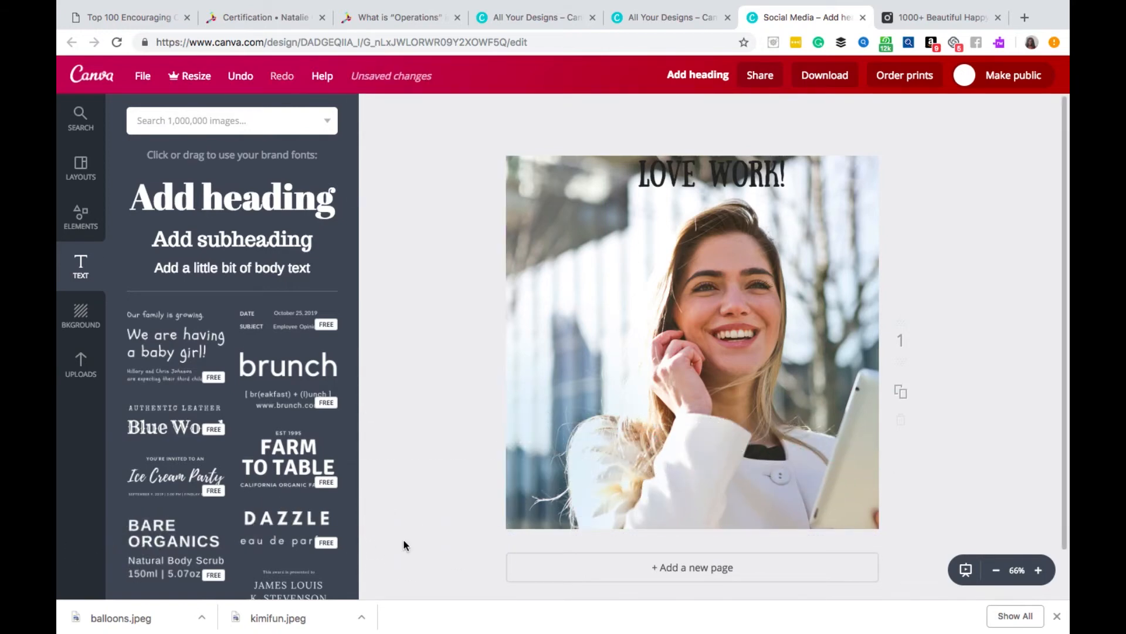
- Try the "Love Work!" heading near the photo's lower edge, and place it centred just below the upper edge
mouse_move(691, 192)
left_mouse_down()
mouse_move(698, 198)
mouse_move(698, 181)
left_mouse_up()
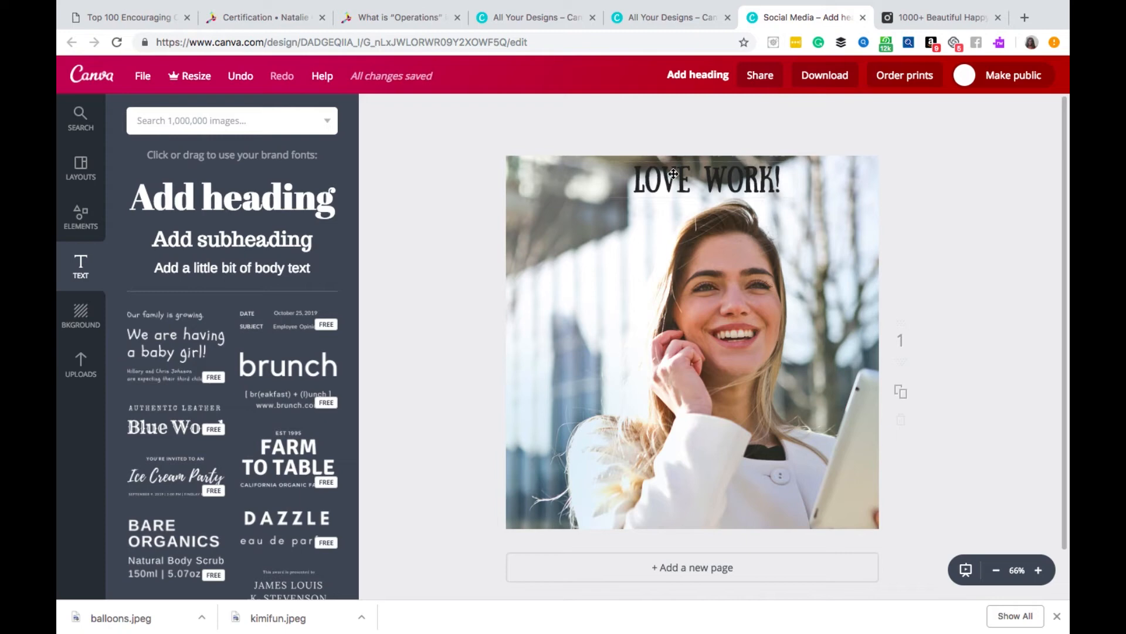
left_click_drag(677, 176, 683, 478)
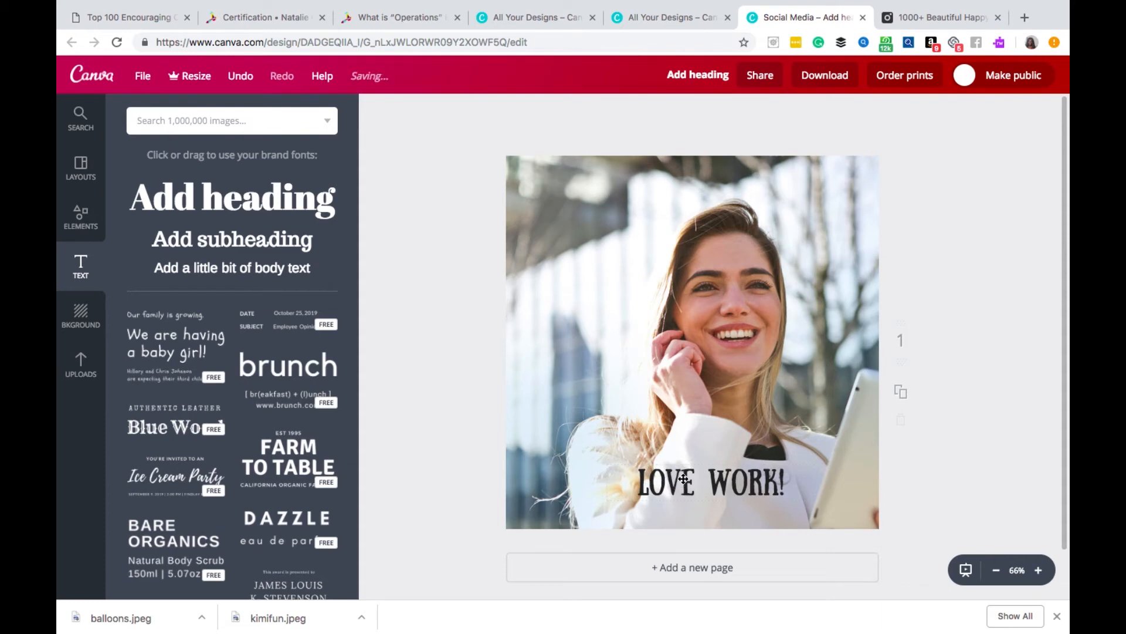
left_click_drag(697, 479, 680, 185)
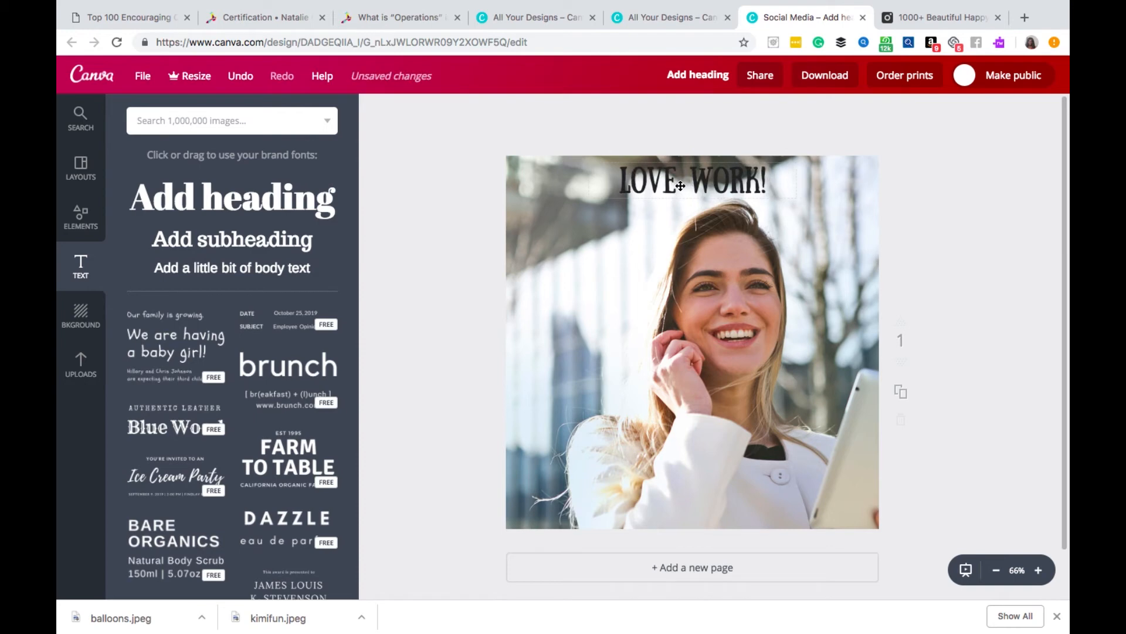
- Add a subheading text box and place it near the photo's lower edge
left_click(261, 240)
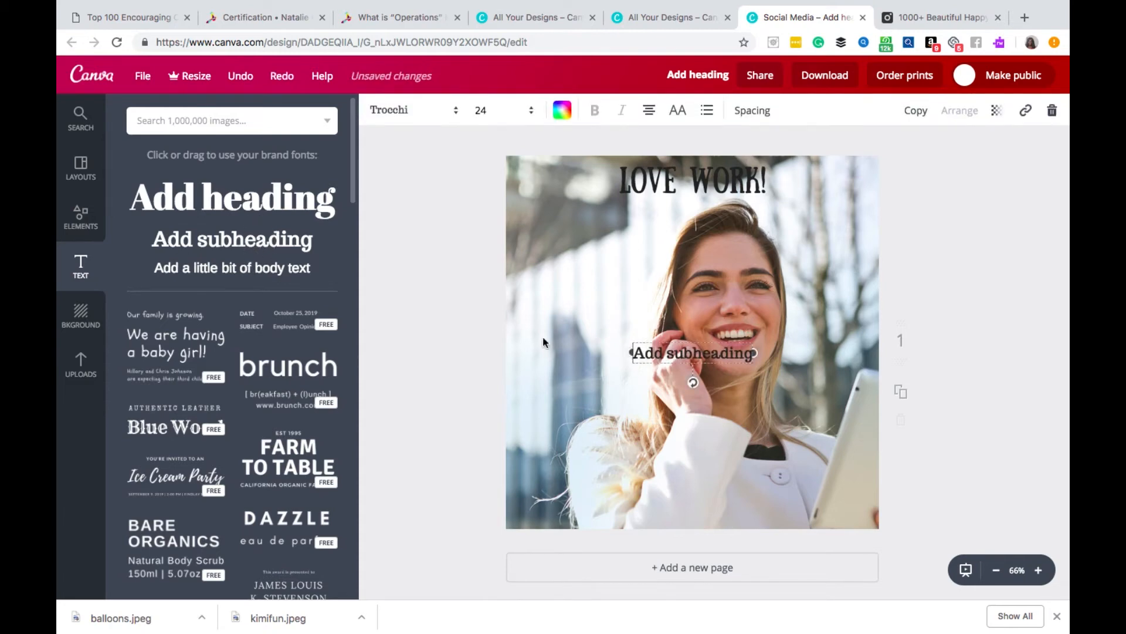
left_click(762, 427)
left_click(734, 440)
left_click(693, 318)
left_click_drag(711, 350, 745, 498)
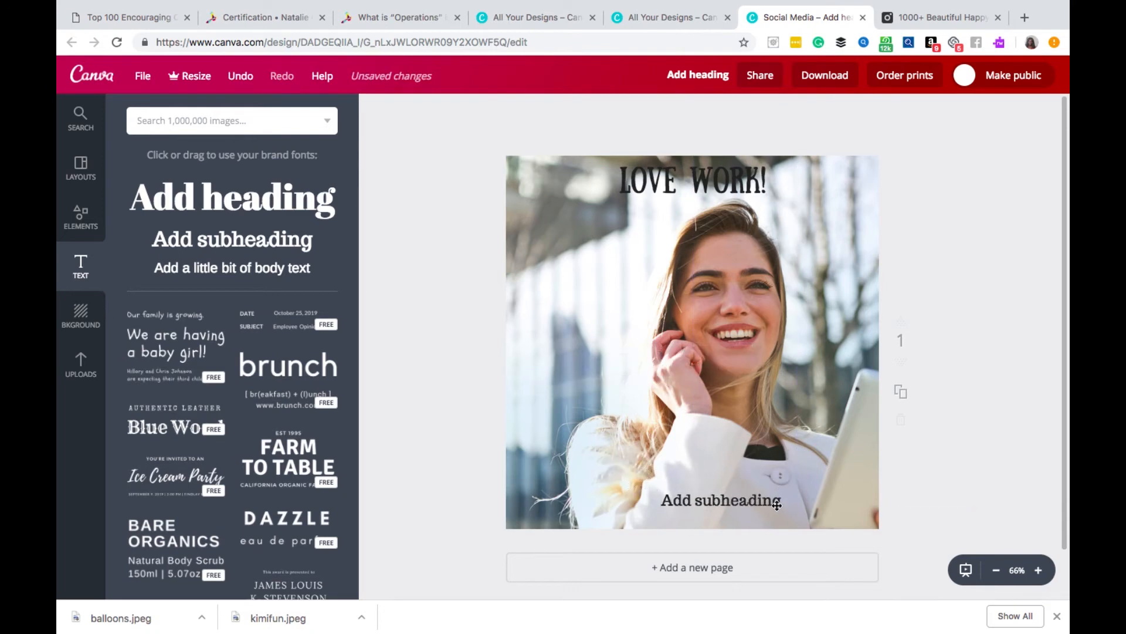
- Replace the subheading's placeholder text with the author's social media handle
double_click(776, 503)
type("You")
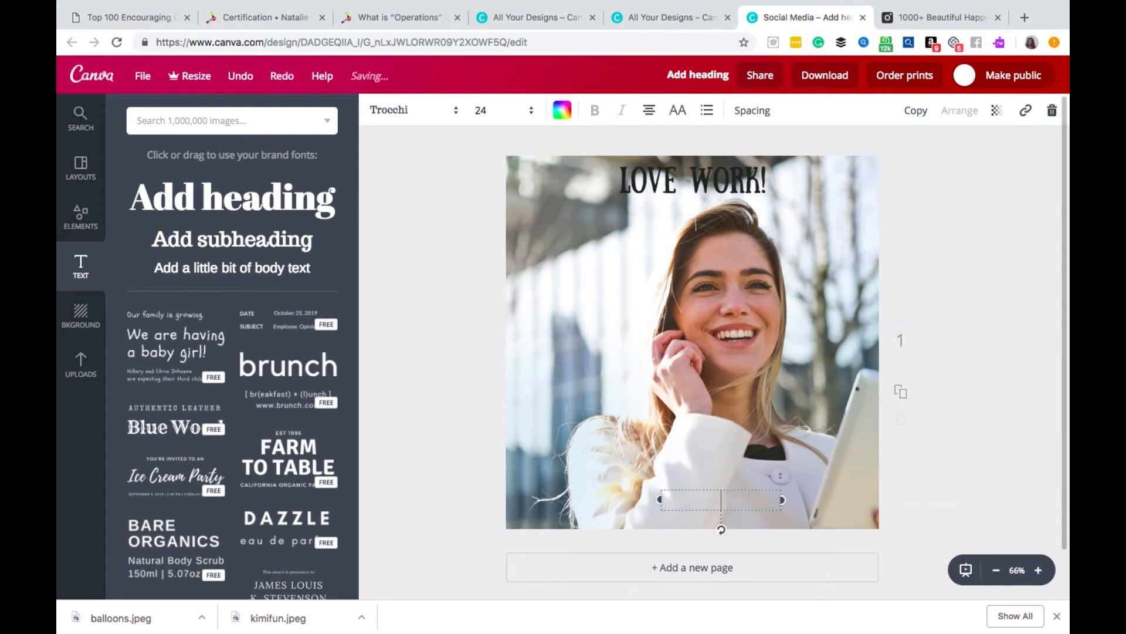
type("rwebsite")
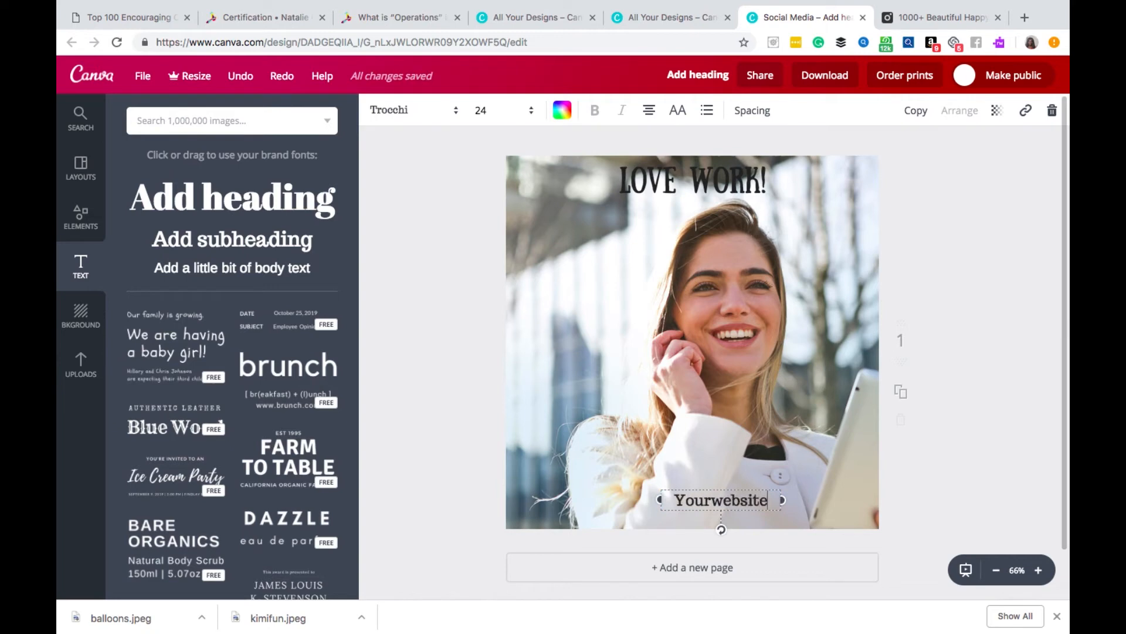
key("BackSpace")
key("BackSpace")
key("BackSpace")
key("BackSpace")
key("BackSpace")
key("BackSpace")
key("BackSpace")
key("BackSpace")
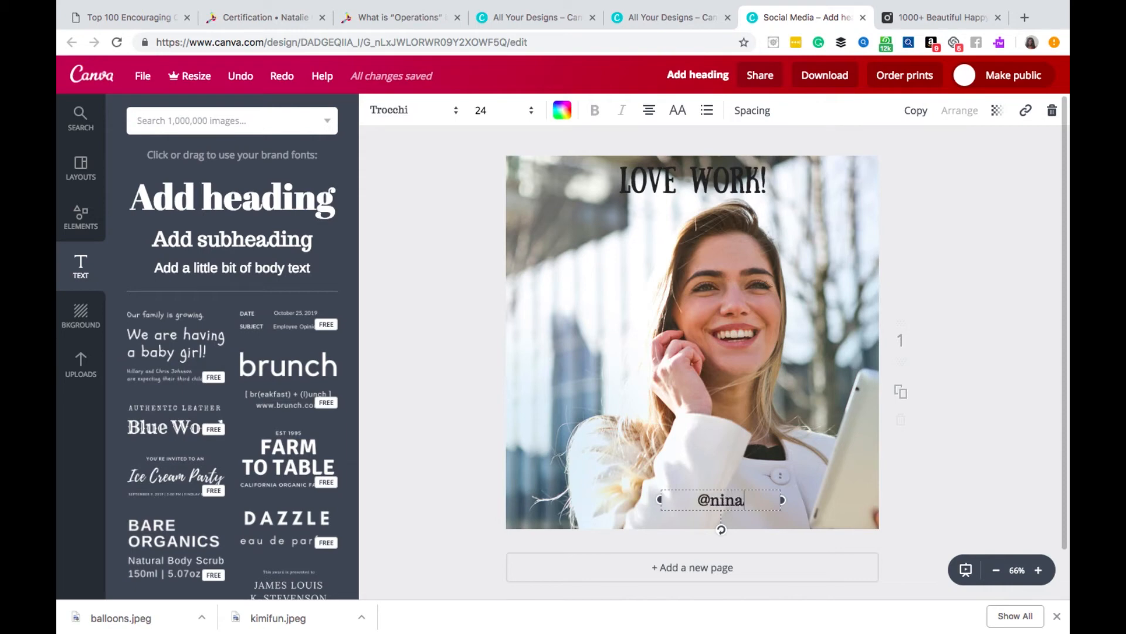
key("BackSpace")
key("BackSpace")
key("BackSpace")
key("BackSpace")
key("BackSpace")
key("BackSpace")
type("thewriter")
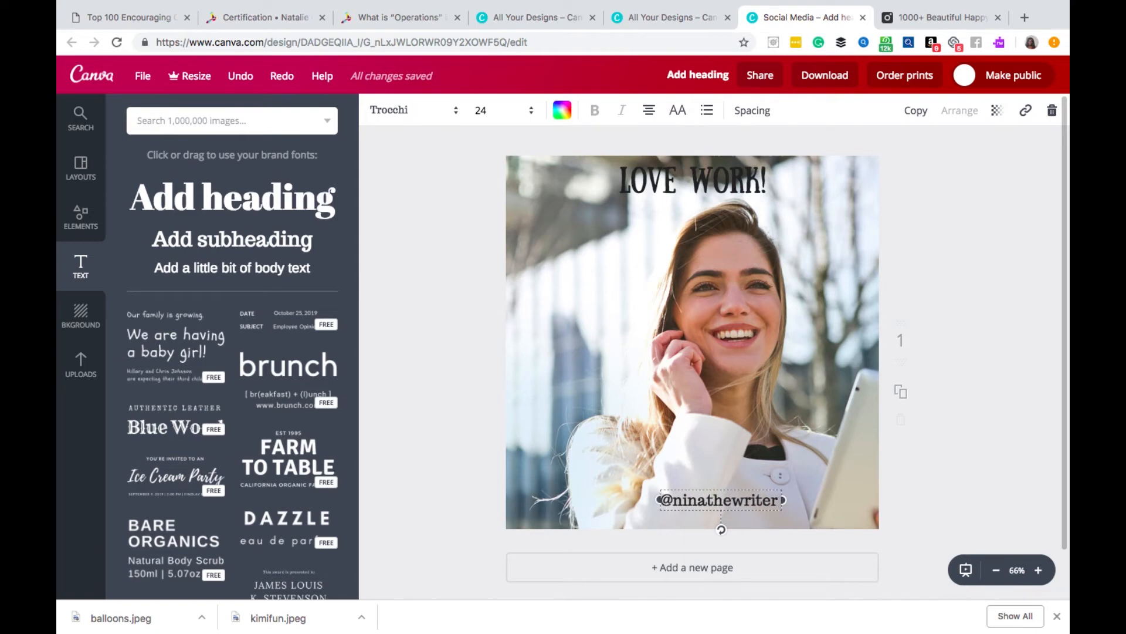
type(" |www.")
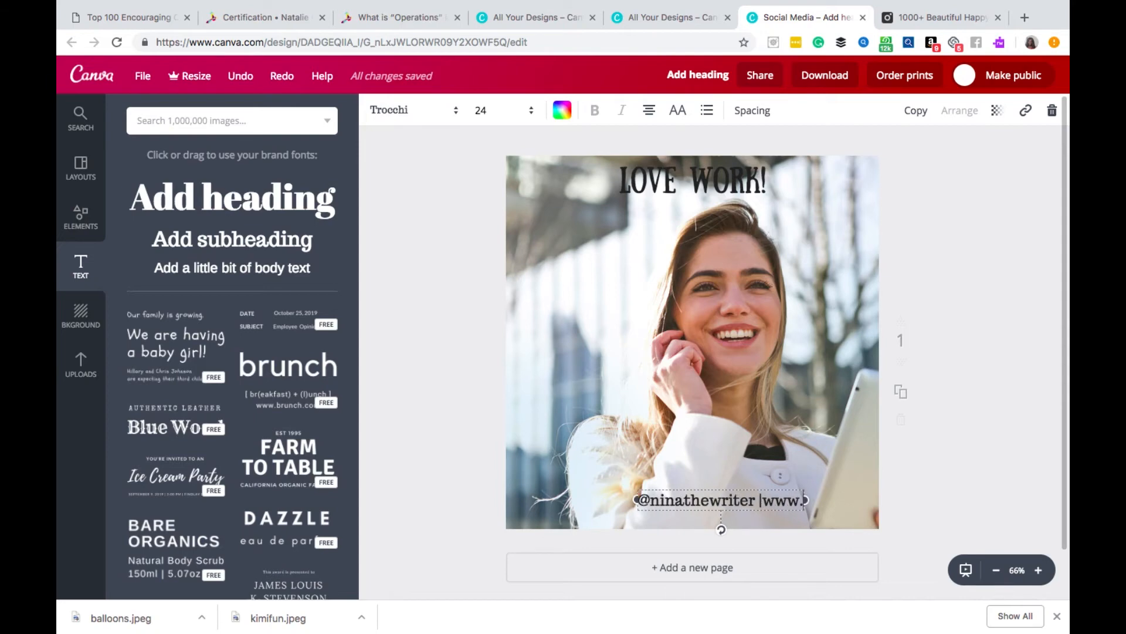
type("mywebsite.com")
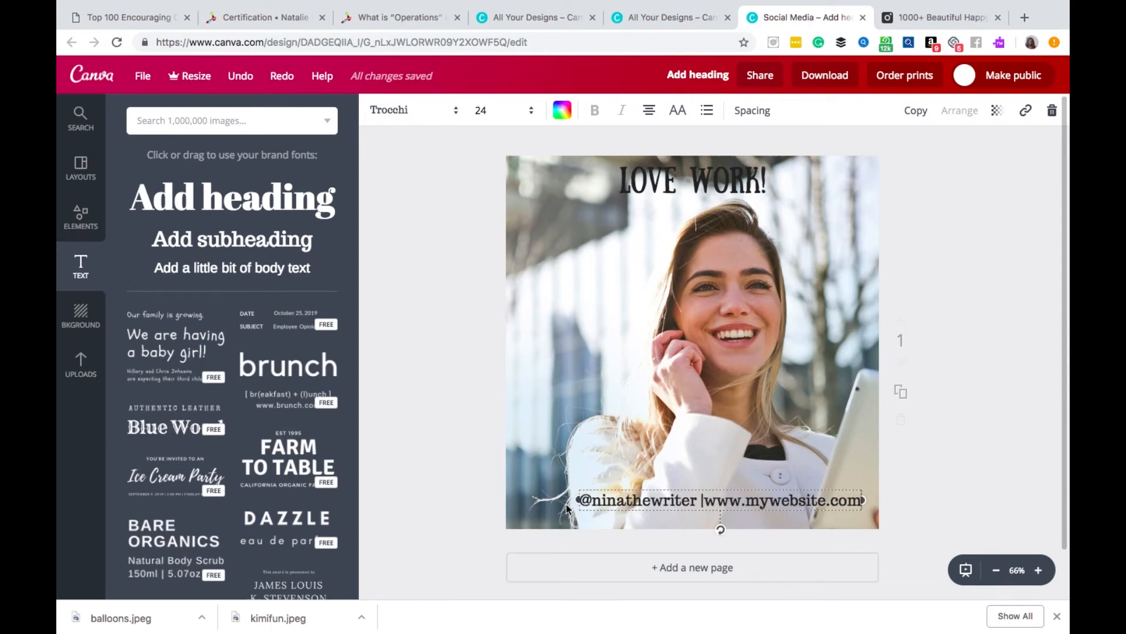
left_click_drag(578, 500, 528, 500)
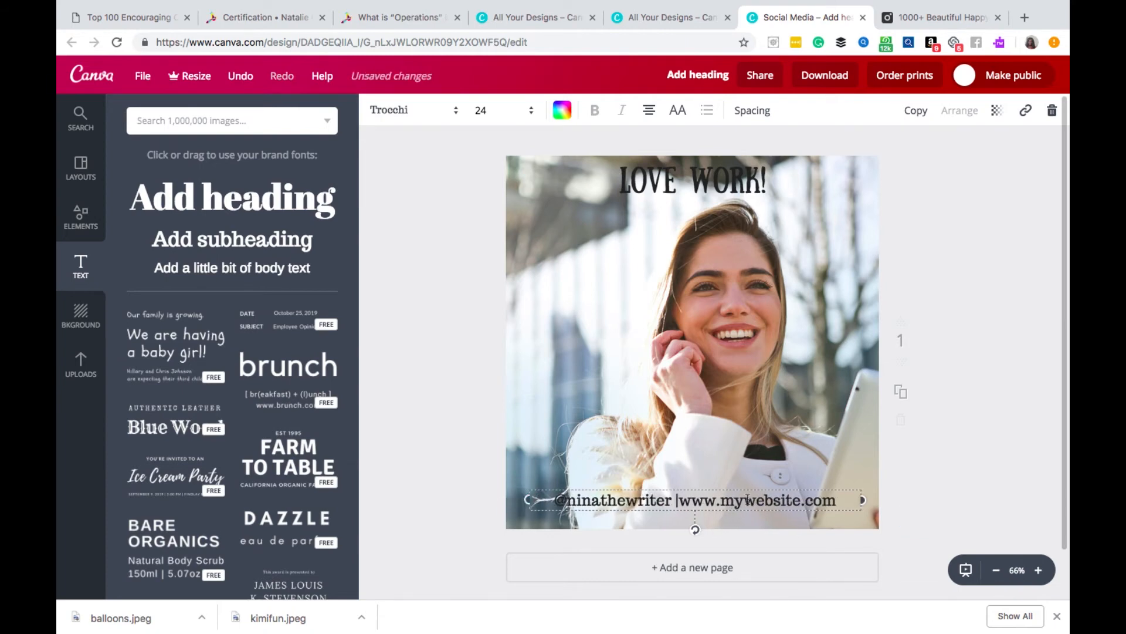
mouse_move(821, 500)
left_mouse_down()
mouse_move(664, 495)
mouse_move(845, 492)
mouse_move(828, 503)
left_mouse_up()
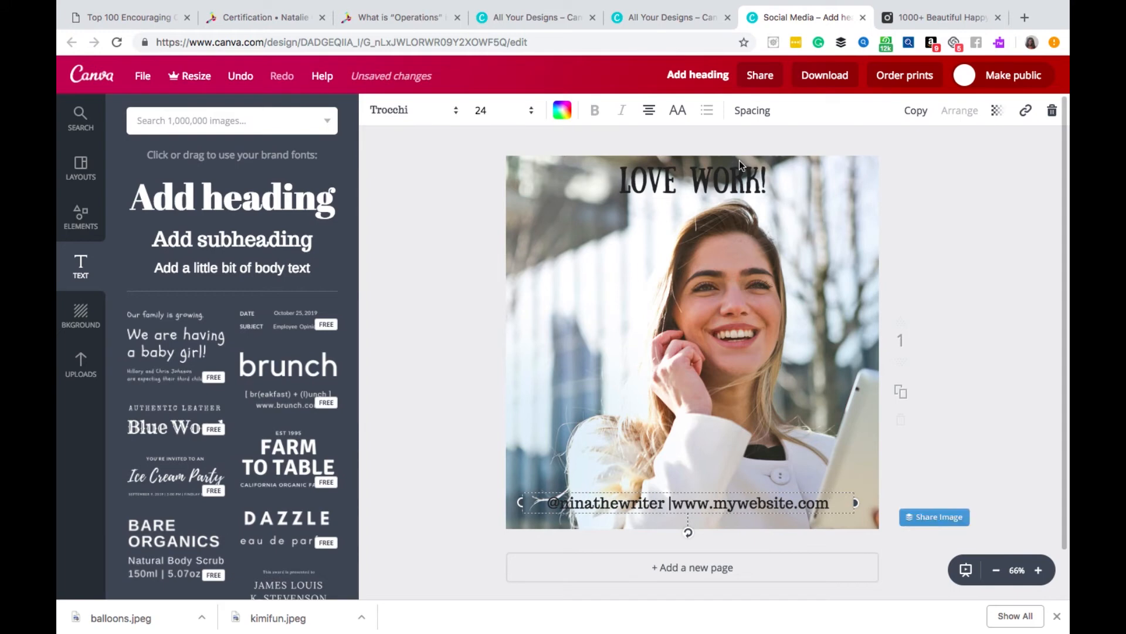
- Try several custom colours on the "Love Work!" heading and settle on the pink ff4ba5
double_click(759, 194)
left_click_drag(774, 182, 622, 174)
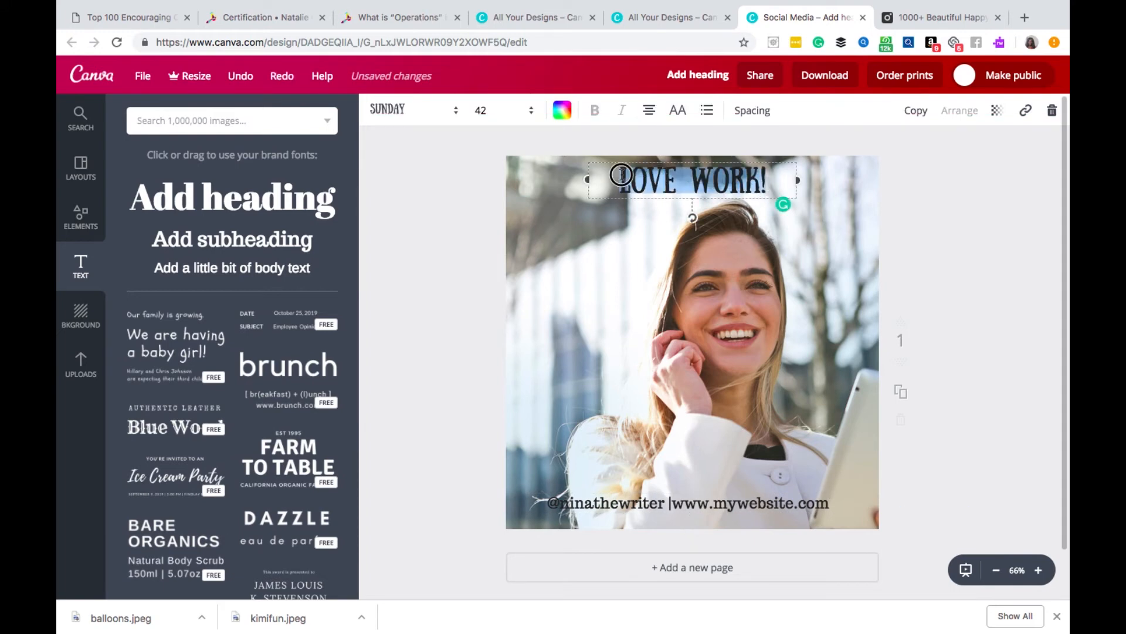
left_click(562, 111)
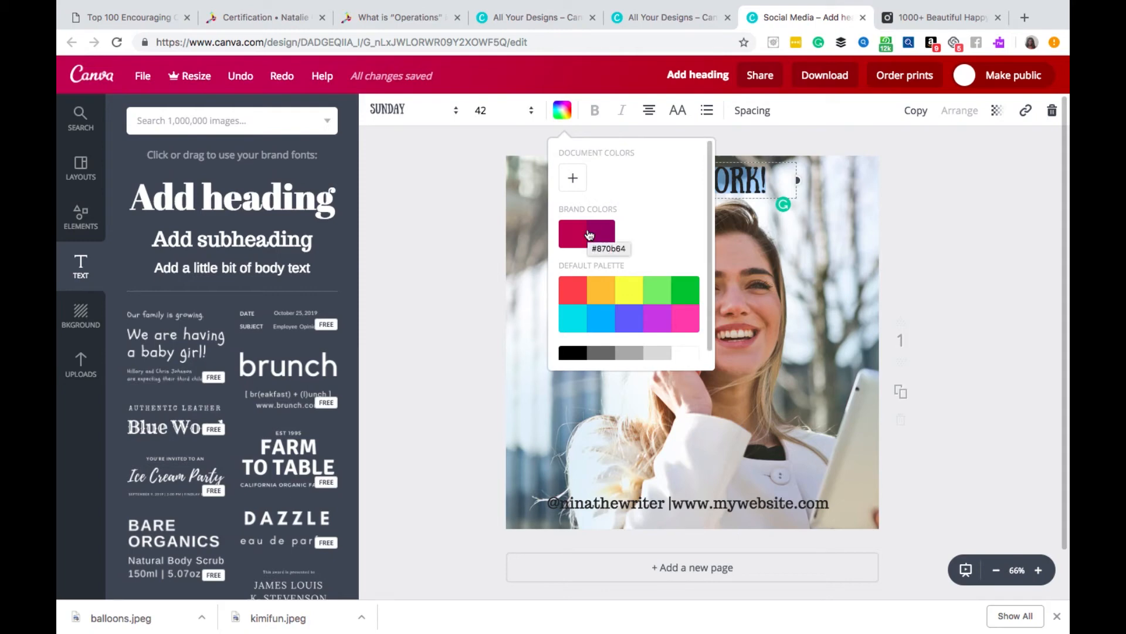
left_click(575, 180)
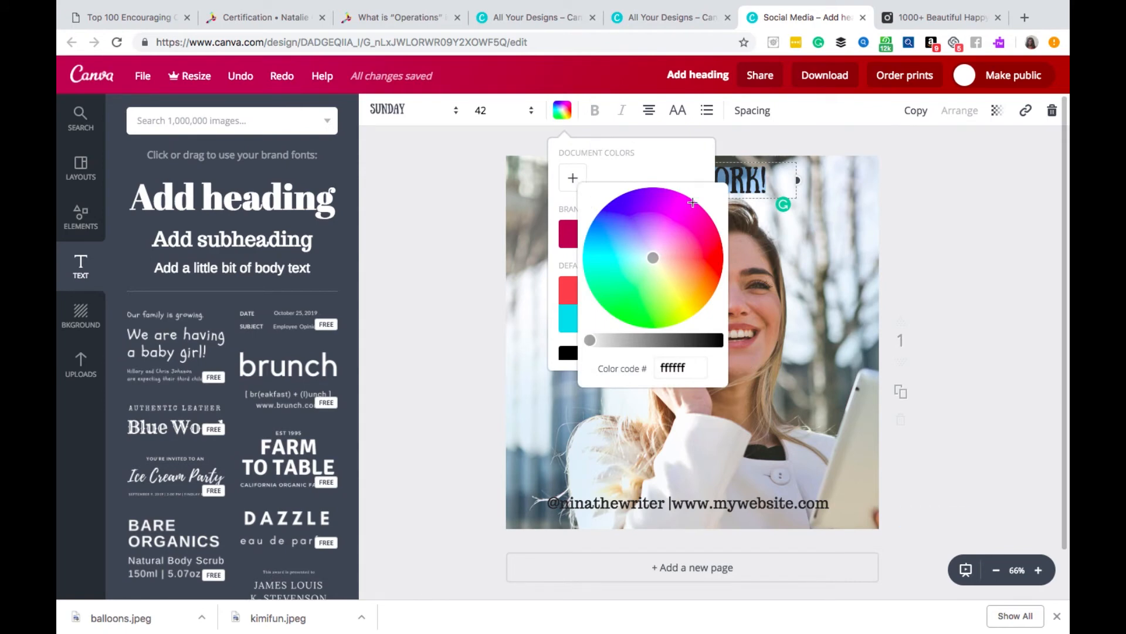
left_click(611, 224)
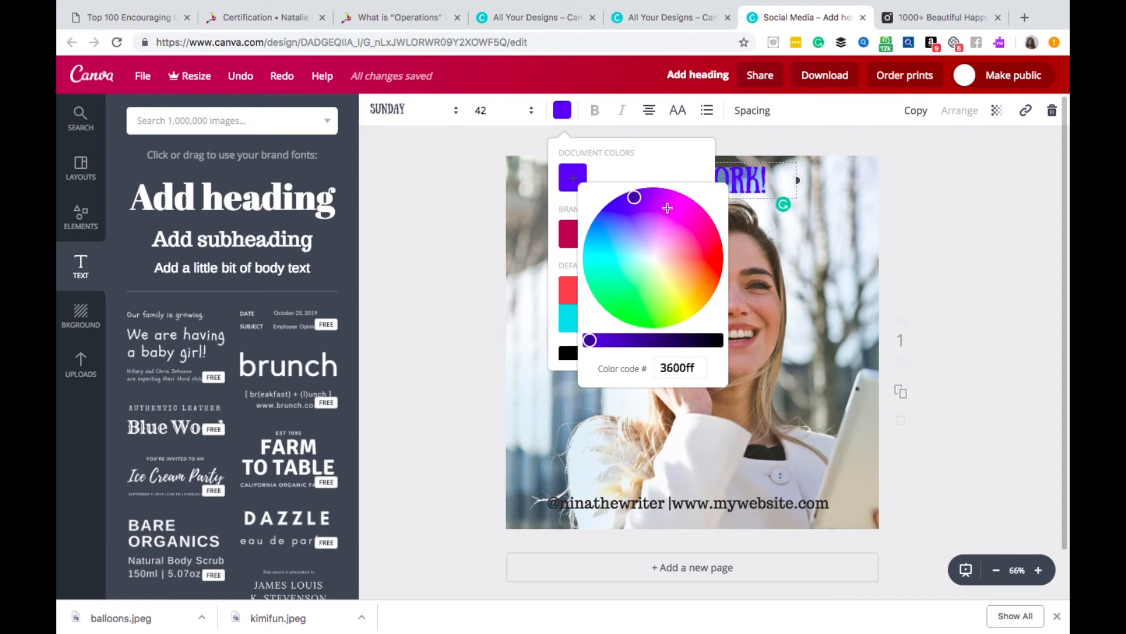
left_click(667, 207)
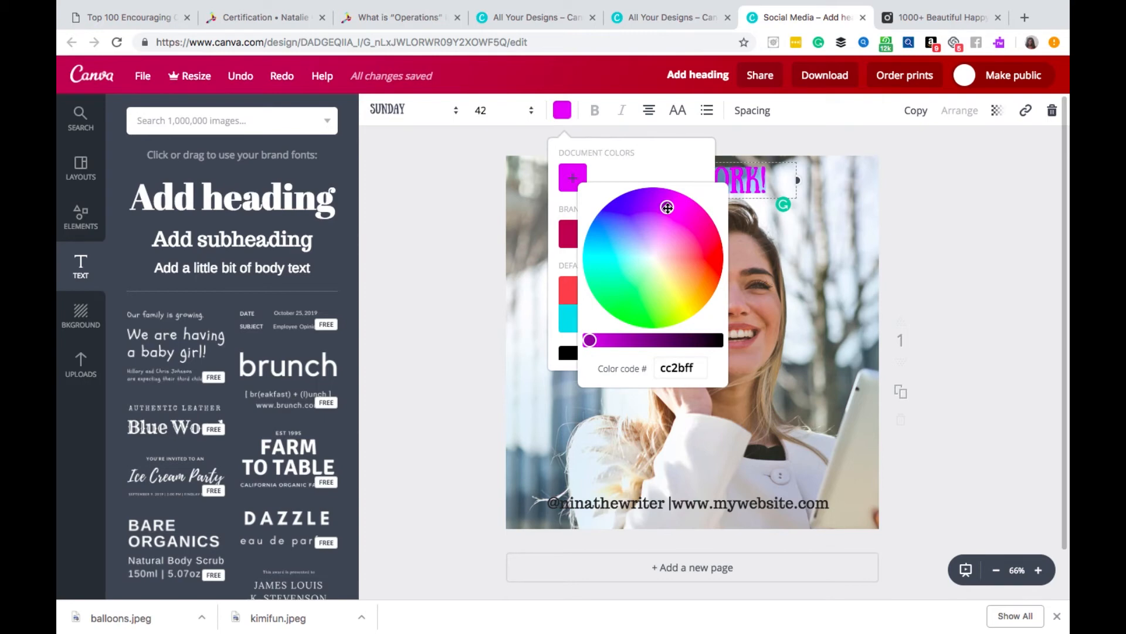
left_click(691, 244)
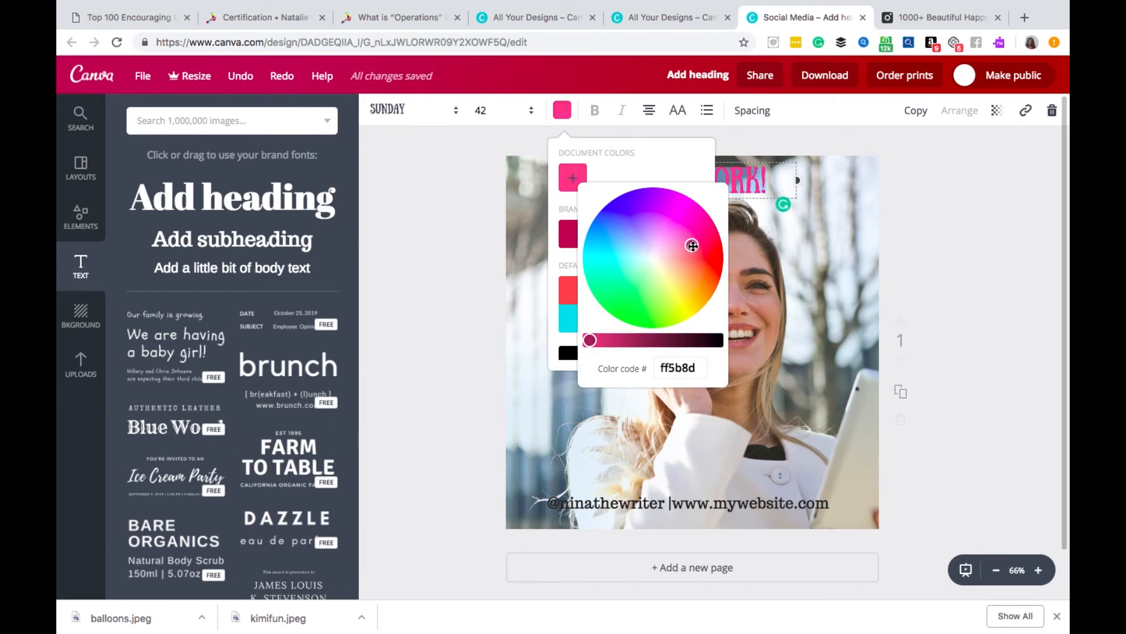
left_click(687, 299)
left_click(649, 308)
left_click(610, 278)
left_click(628, 233)
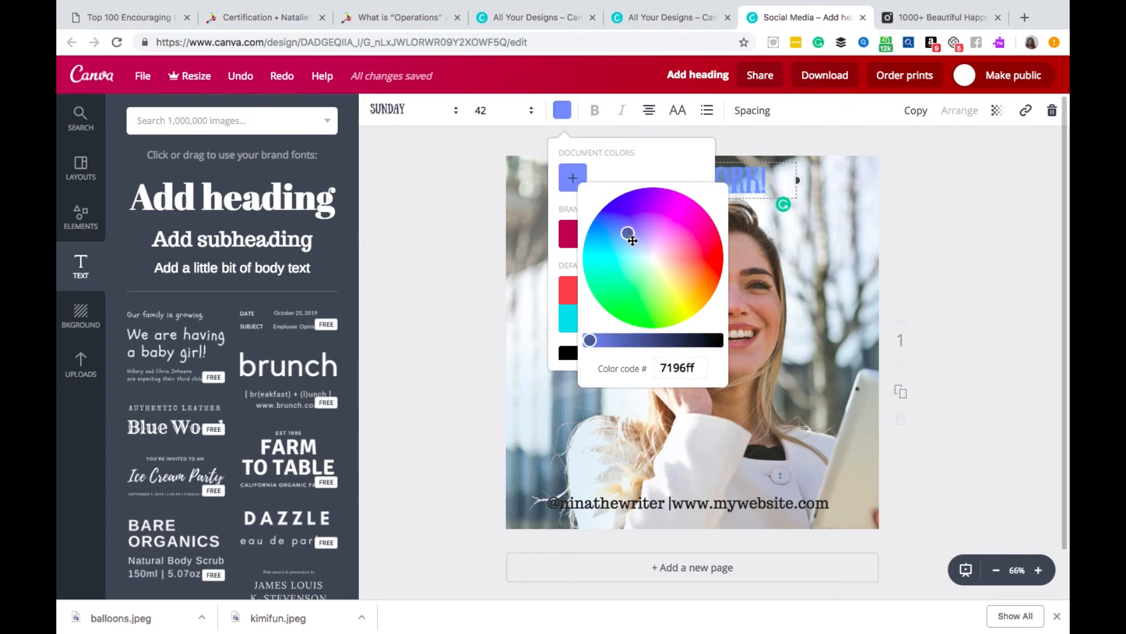
left_click(670, 299)
left_click(649, 312)
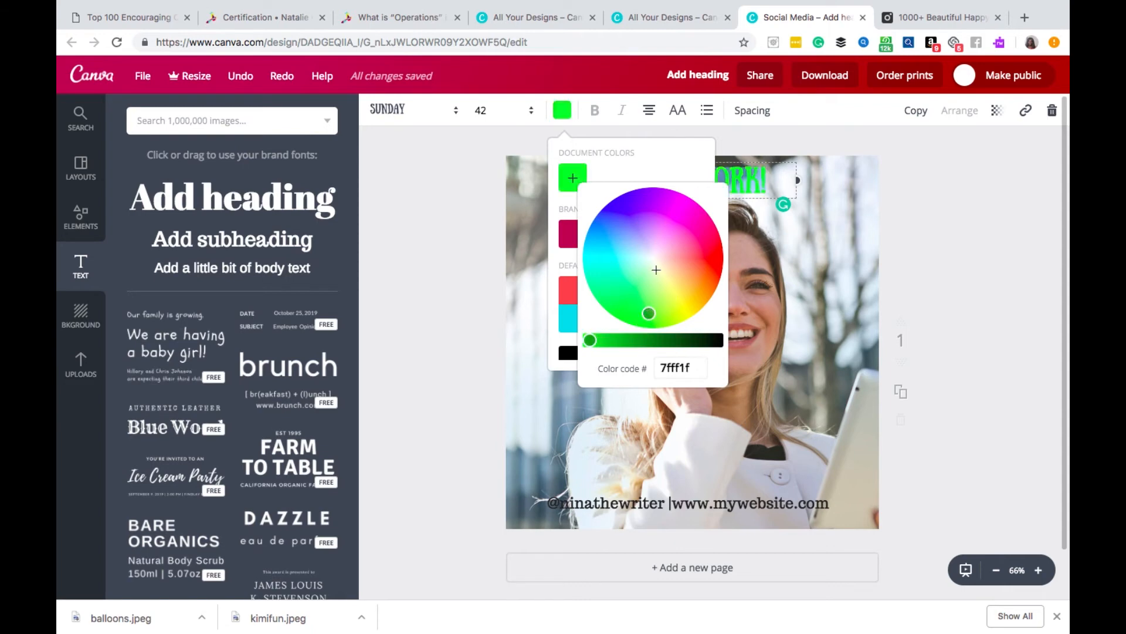
left_click(692, 235)
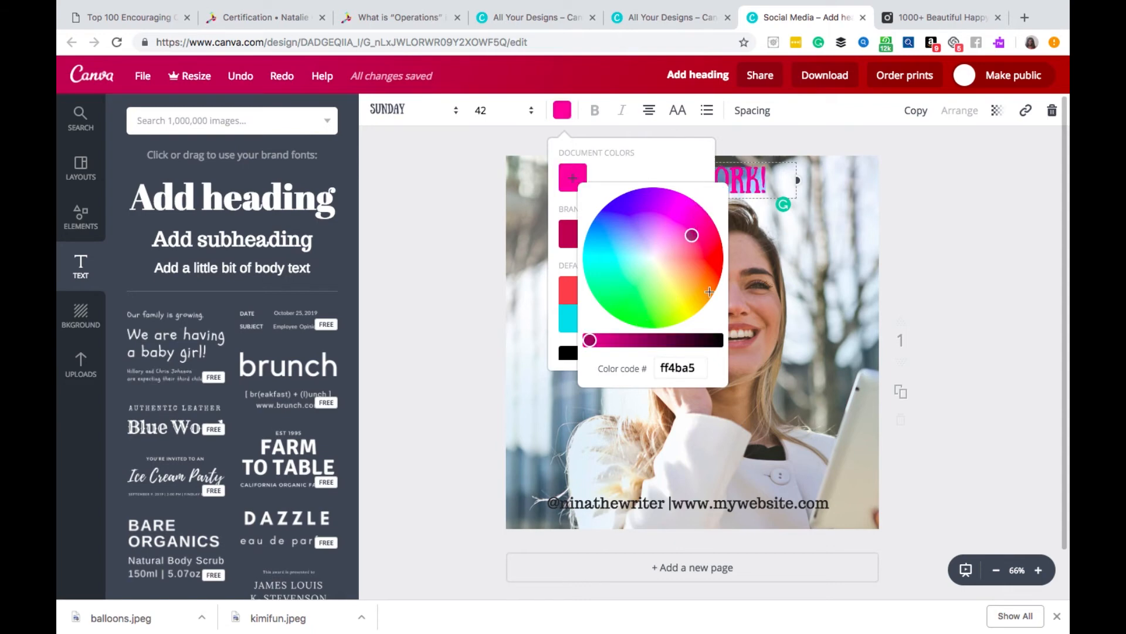
left_click(409, 252)
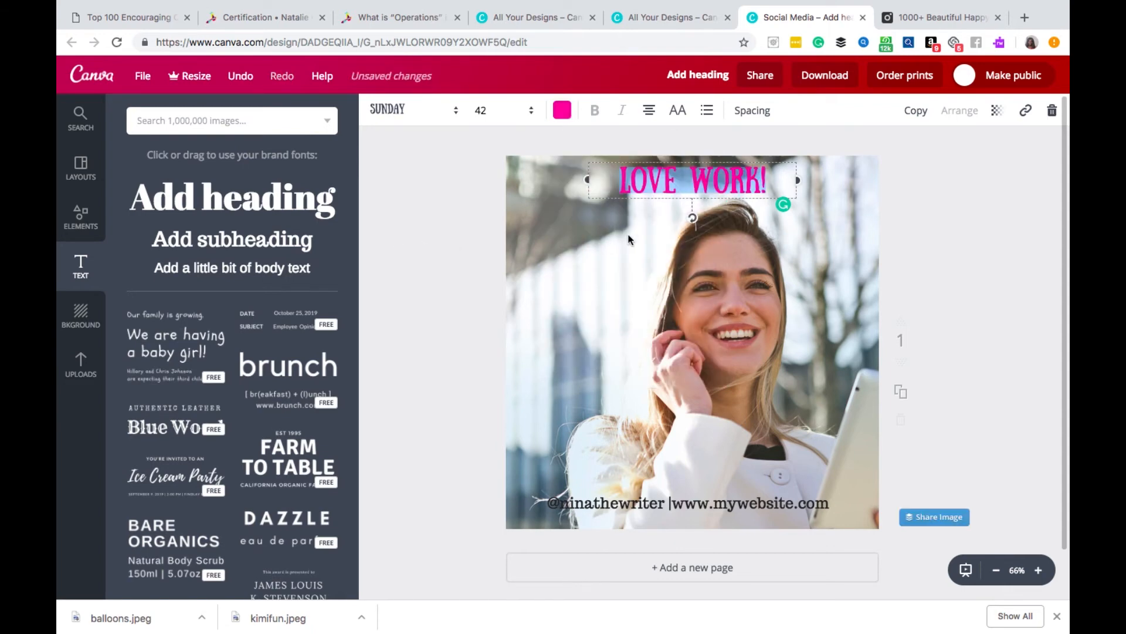
- Set the whole handle and website line to the custom darker pink c85885
left_click(682, 508)
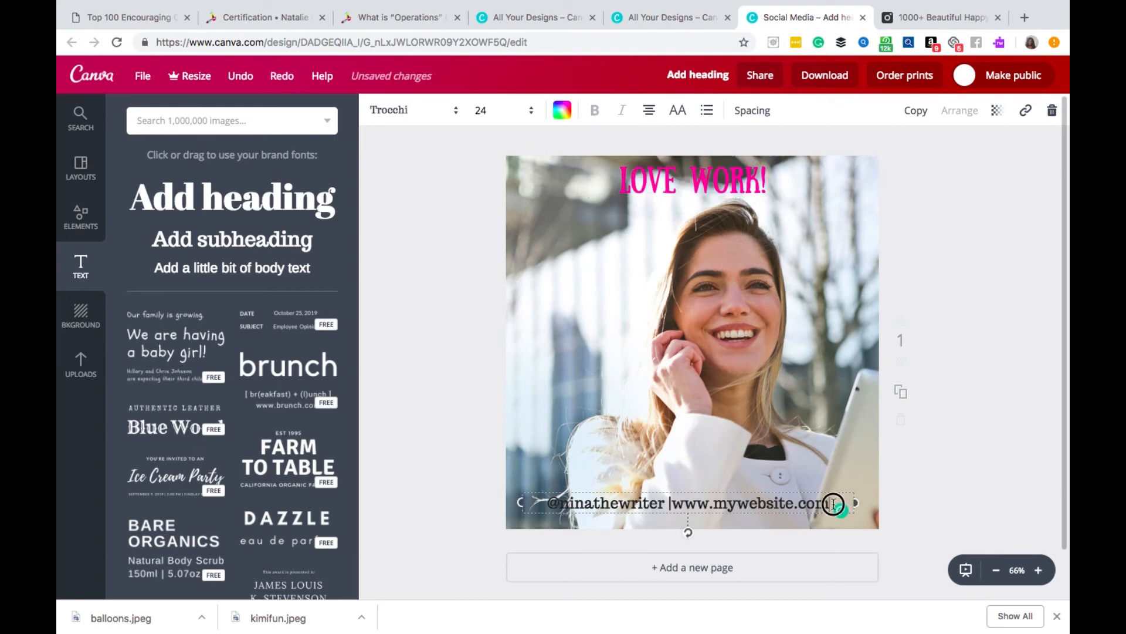
double_click(649, 493)
left_click(629, 496)
left_click_drag(834, 498, 531, 503)
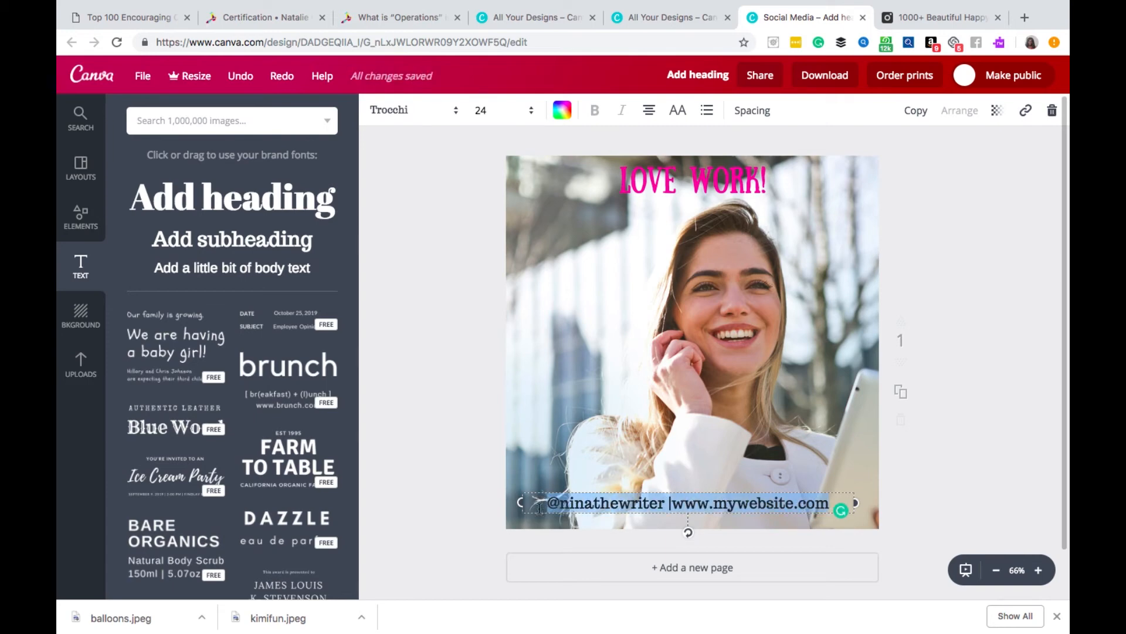
left_click(562, 110)
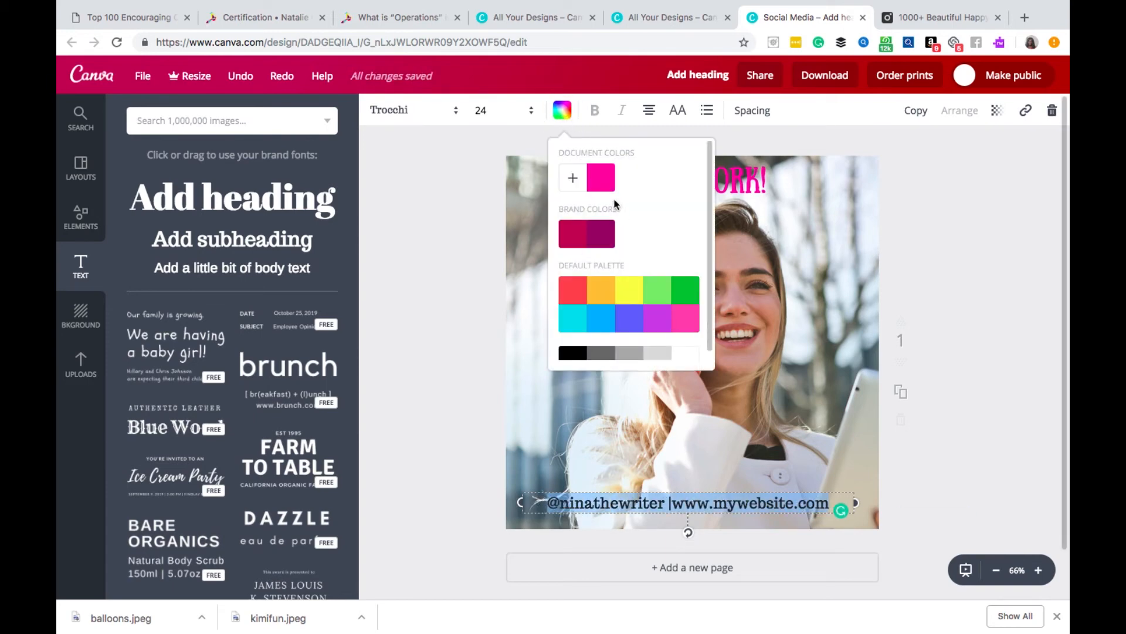
left_click(573, 178)
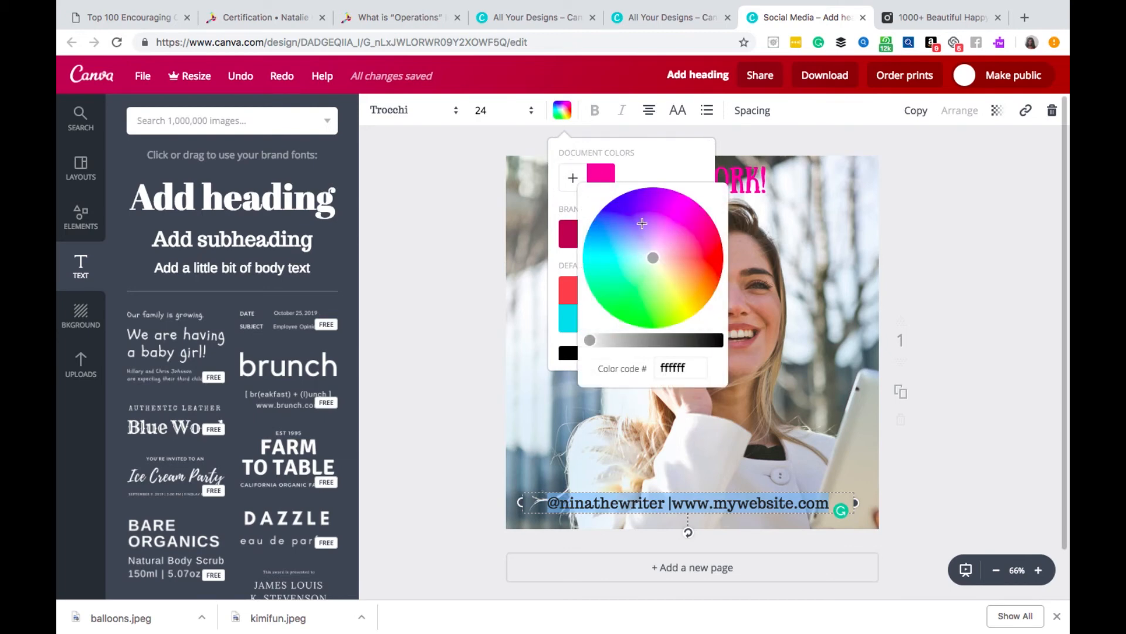
left_click(685, 243)
left_click(617, 340)
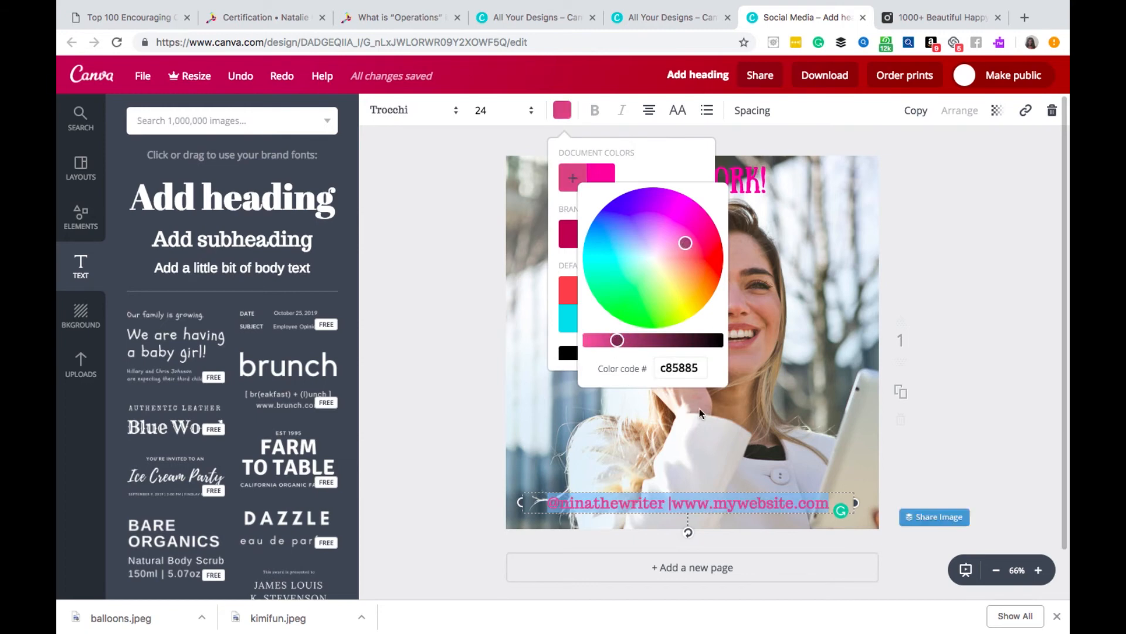
left_click(461, 369)
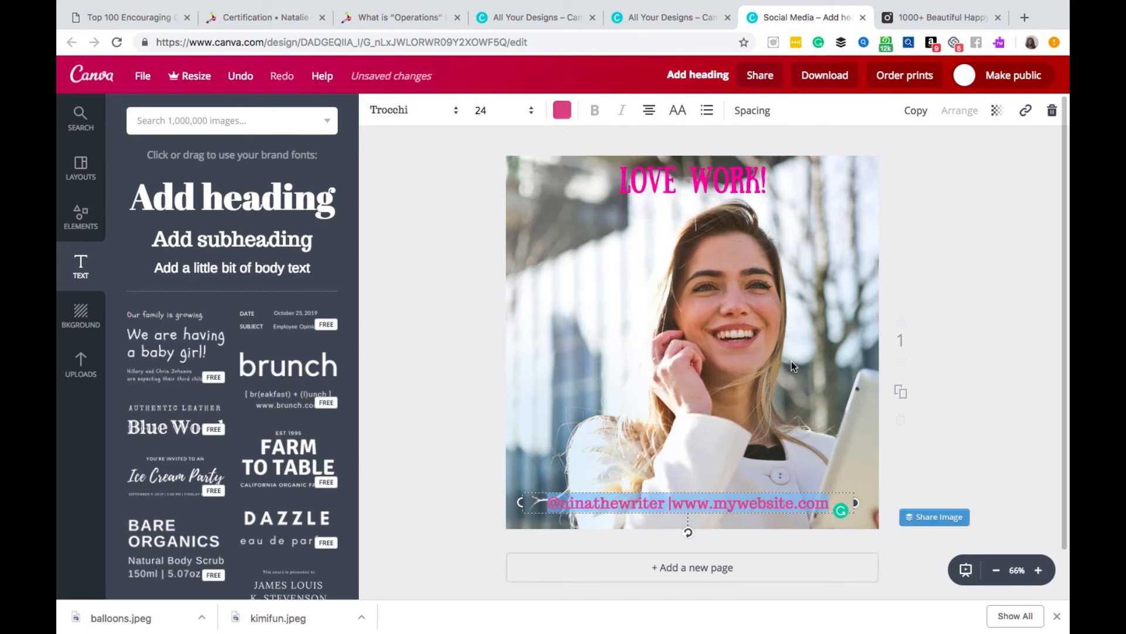
left_click(742, 361)
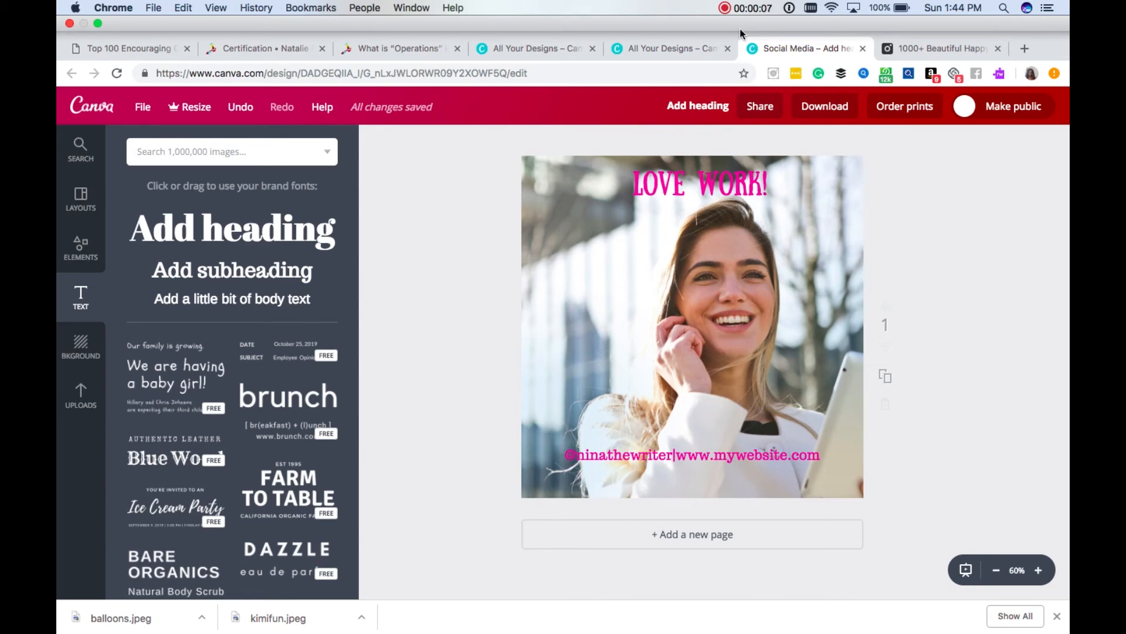
key("ctrl+super+f")
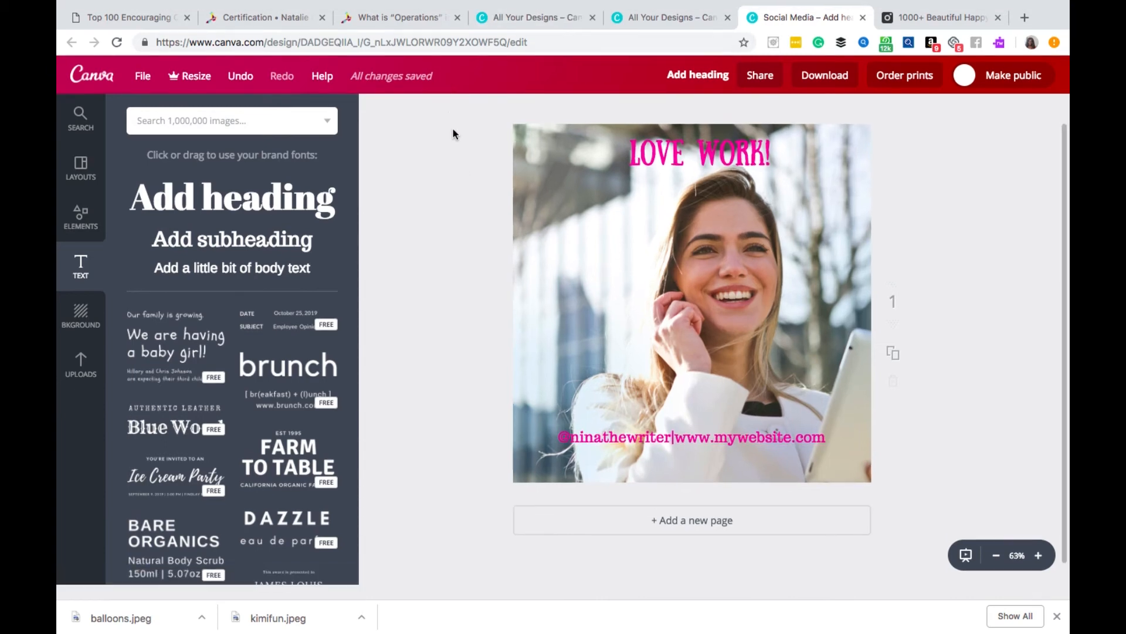
left_click(657, 246)
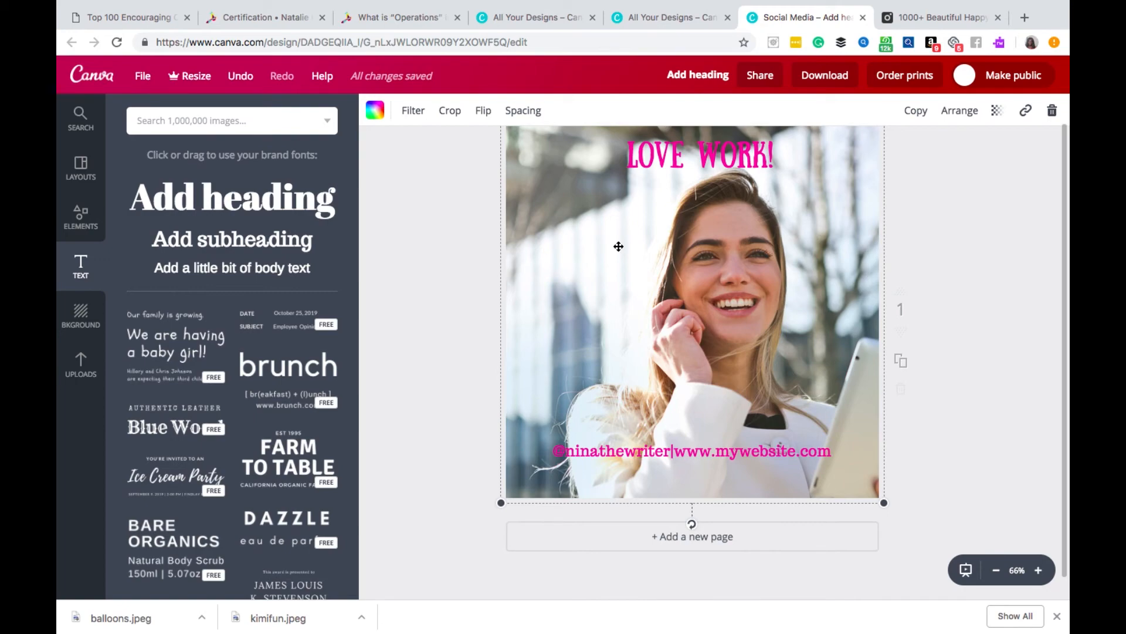
- Set the design's title to "Quote1sample"
left_click(705, 75)
left_click(706, 76)
left_click(706, 80)
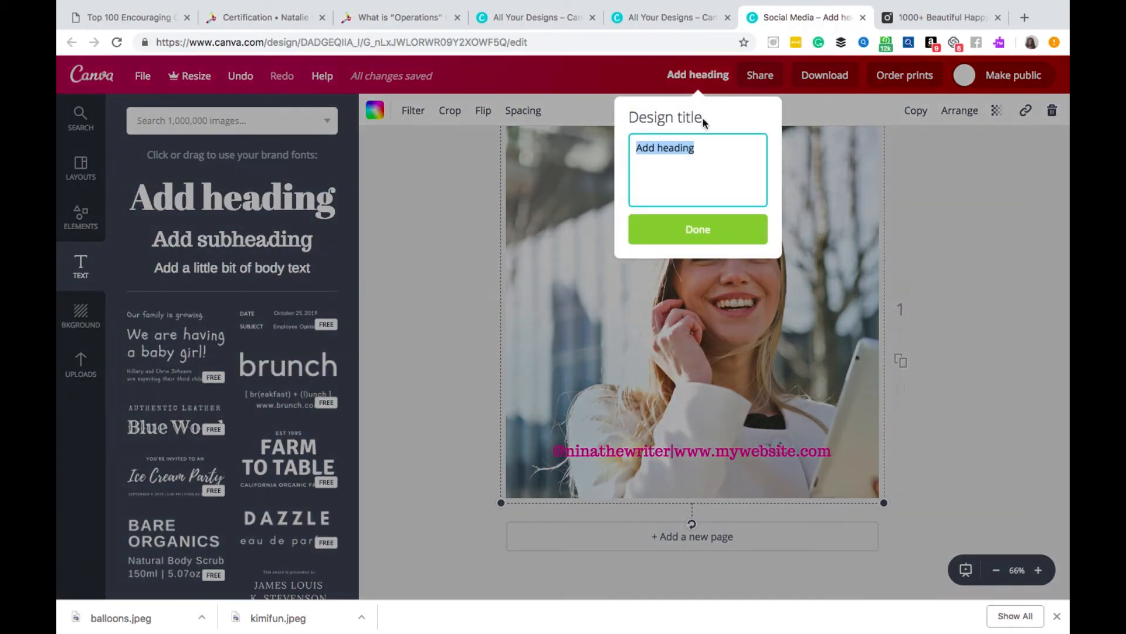
type("Q")
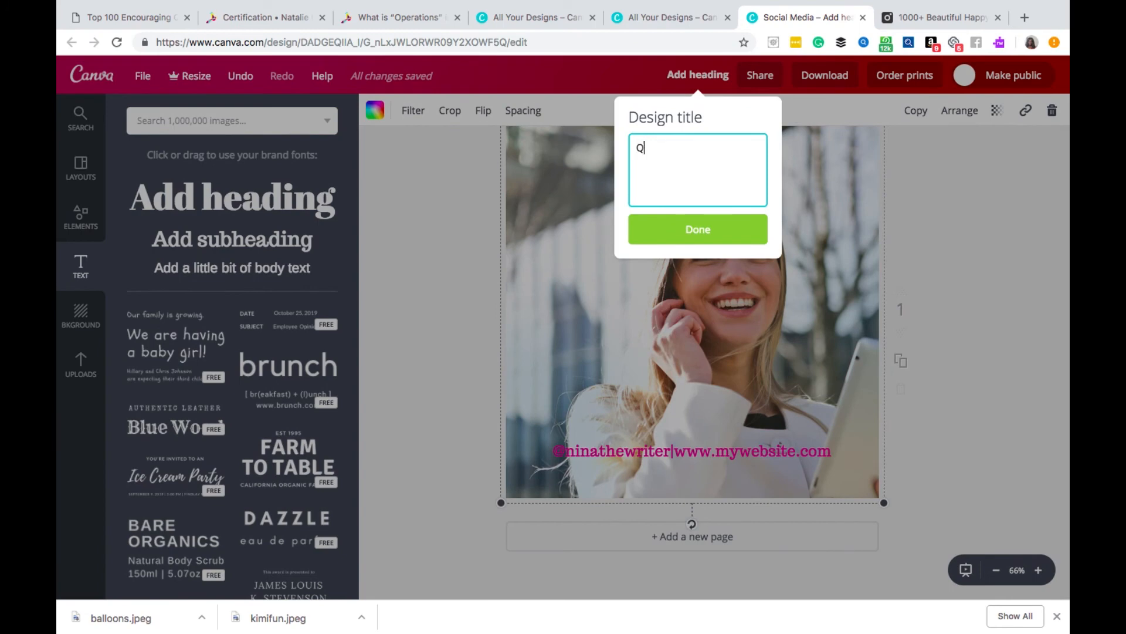
type("uote1sample")
left_click(691, 235)
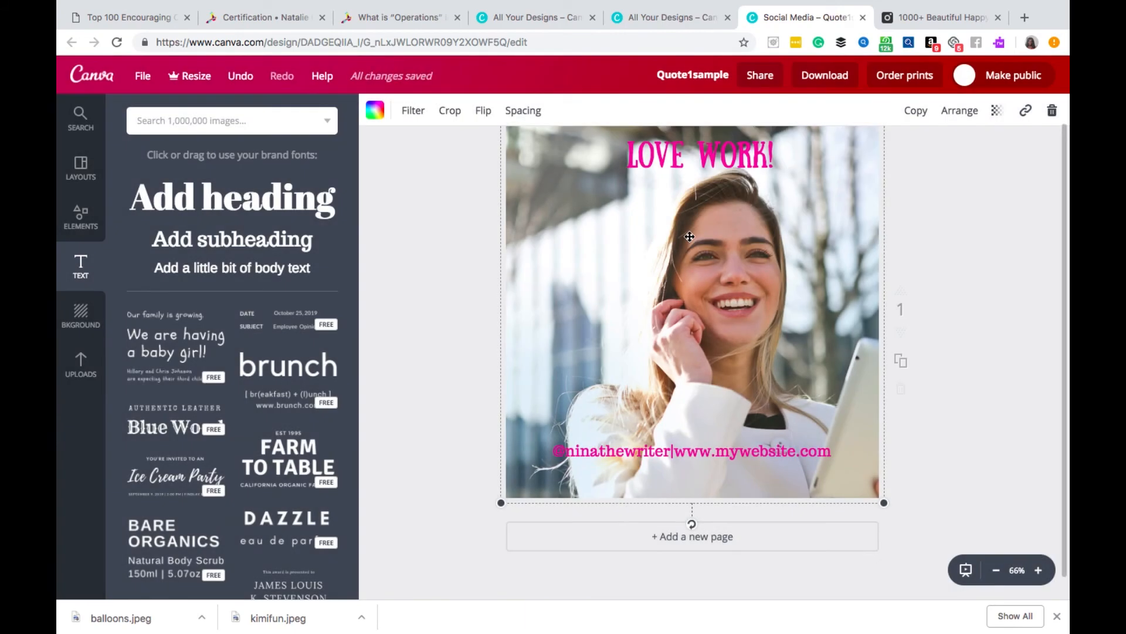
- Download the design as a JPG file, view the downloaded image and return to the design
left_click(810, 77)
left_click(796, 141)
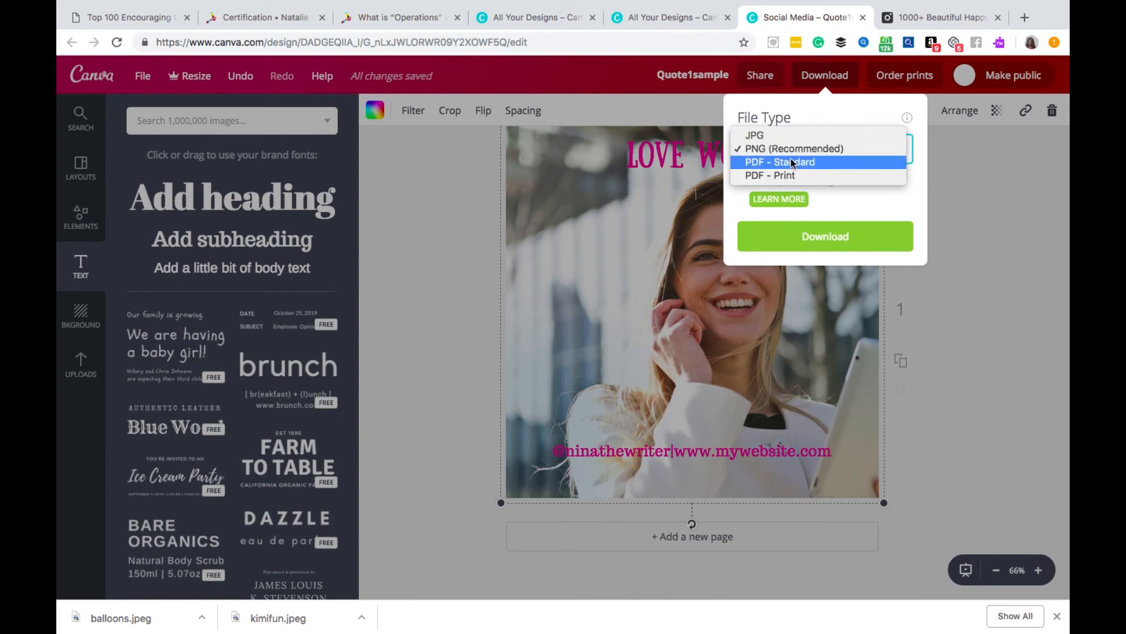
left_click(772, 136)
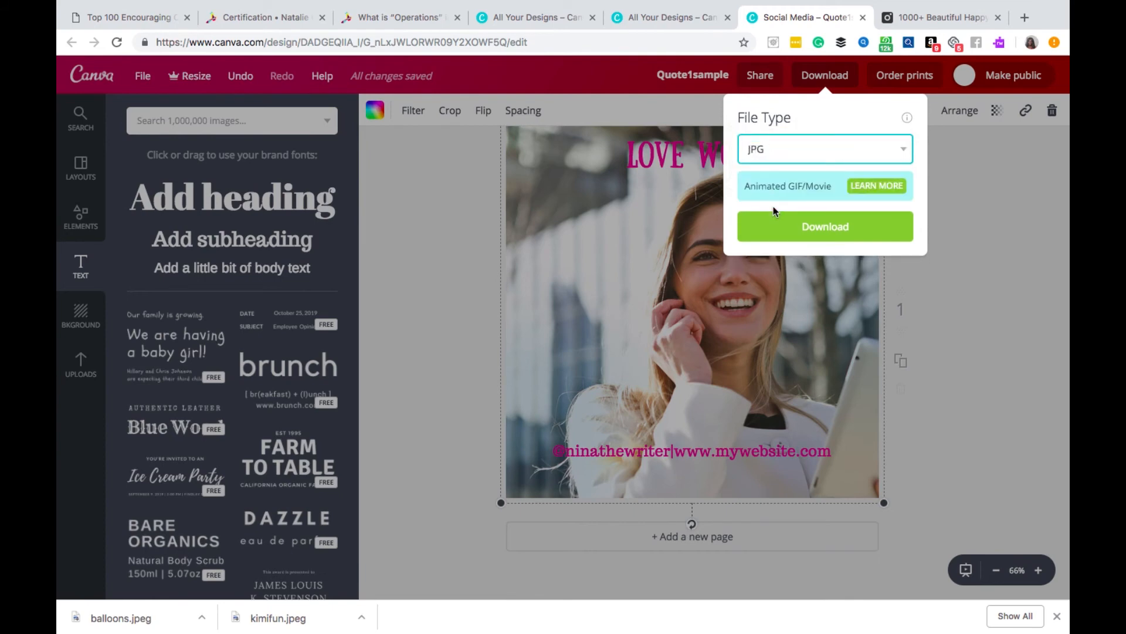
left_click(773, 230)
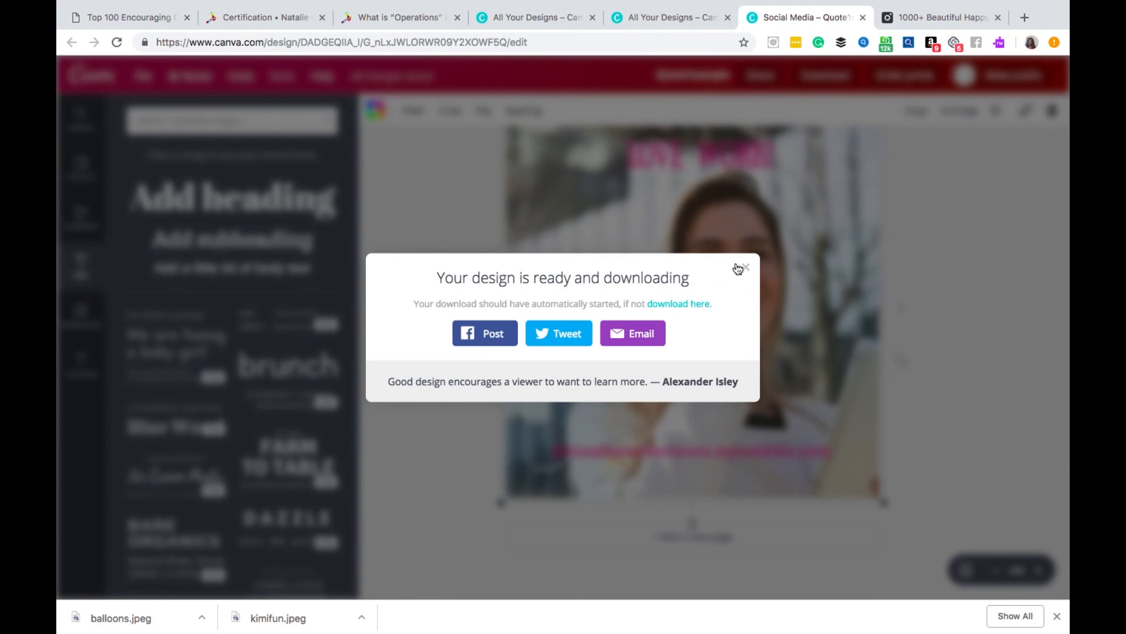
left_click(744, 266)
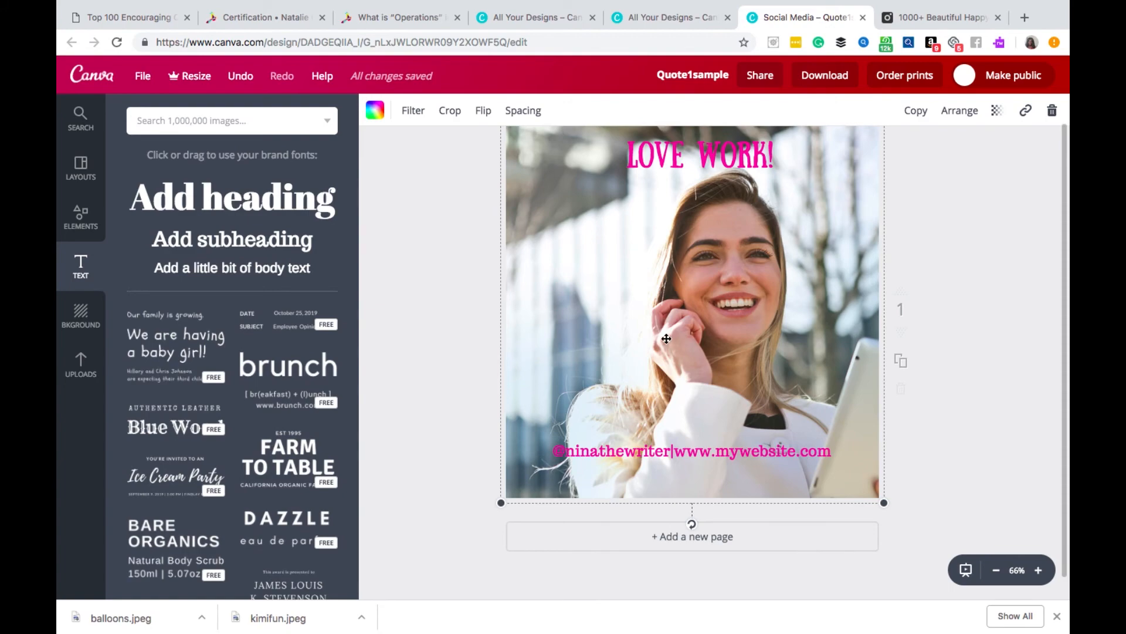
- Replace the background photo of the smiling woman with the uploaded photo of purple clouds over a desert mesa
scroll(152, 349, "down", 15)
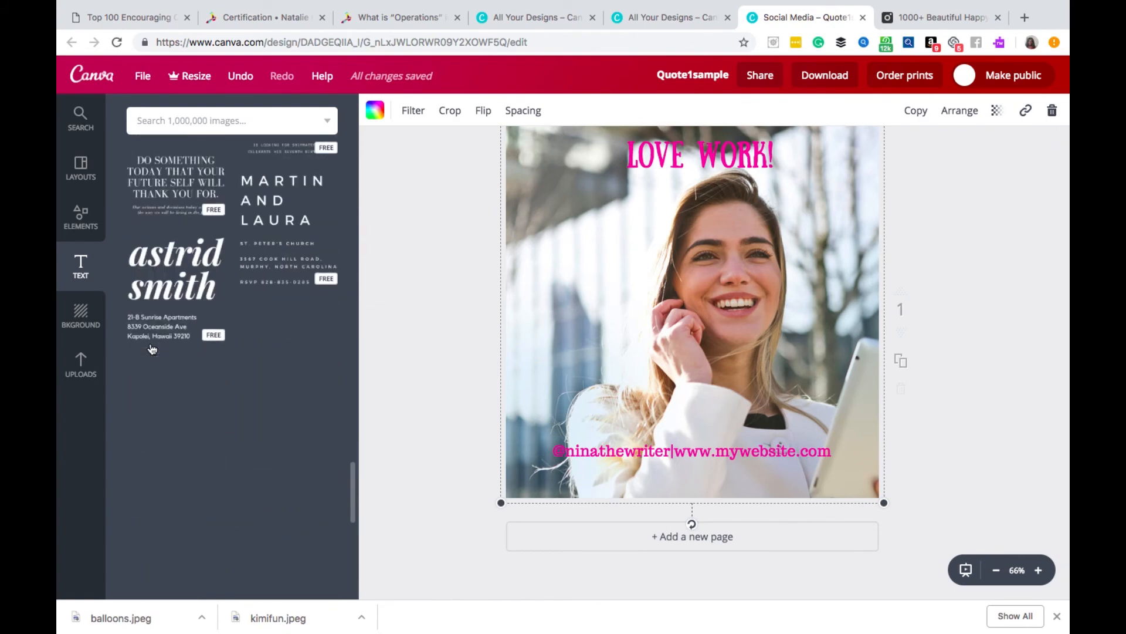
left_click(82, 361)
scroll(249, 386, "down", 5)
scroll(248, 387, "up", 8)
scroll(246, 385, "down", 1)
left_click_drag(238, 369, 670, 331)
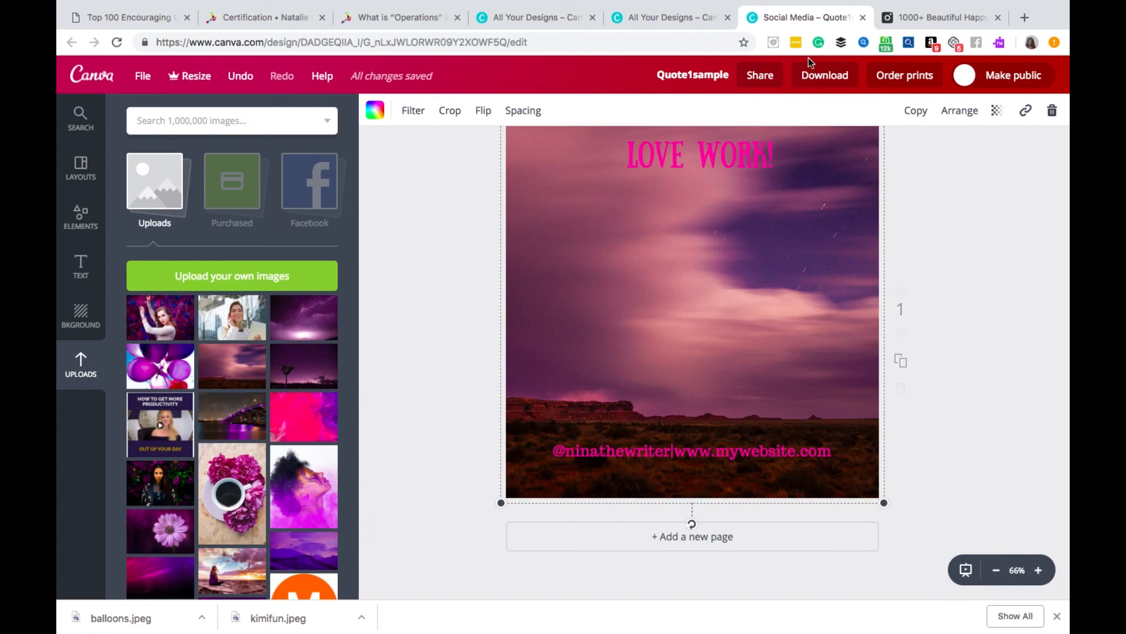
- Switch to the Pexels results for "happy girl" and look through more of the stock photos
left_click(890, 18)
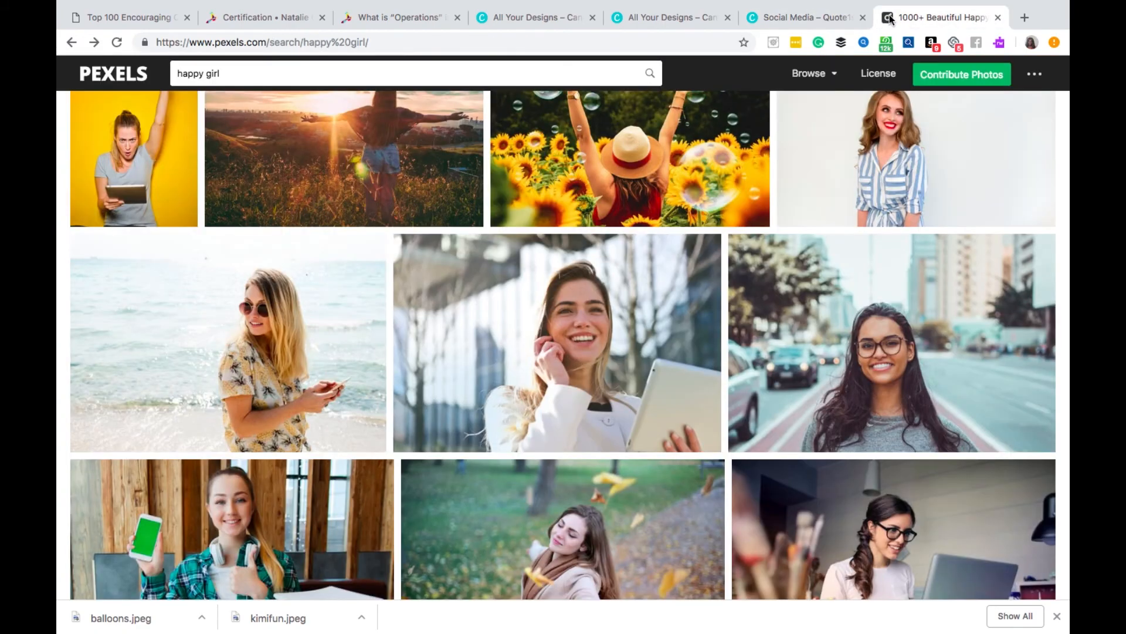
scroll(846, 286, "down", 12)
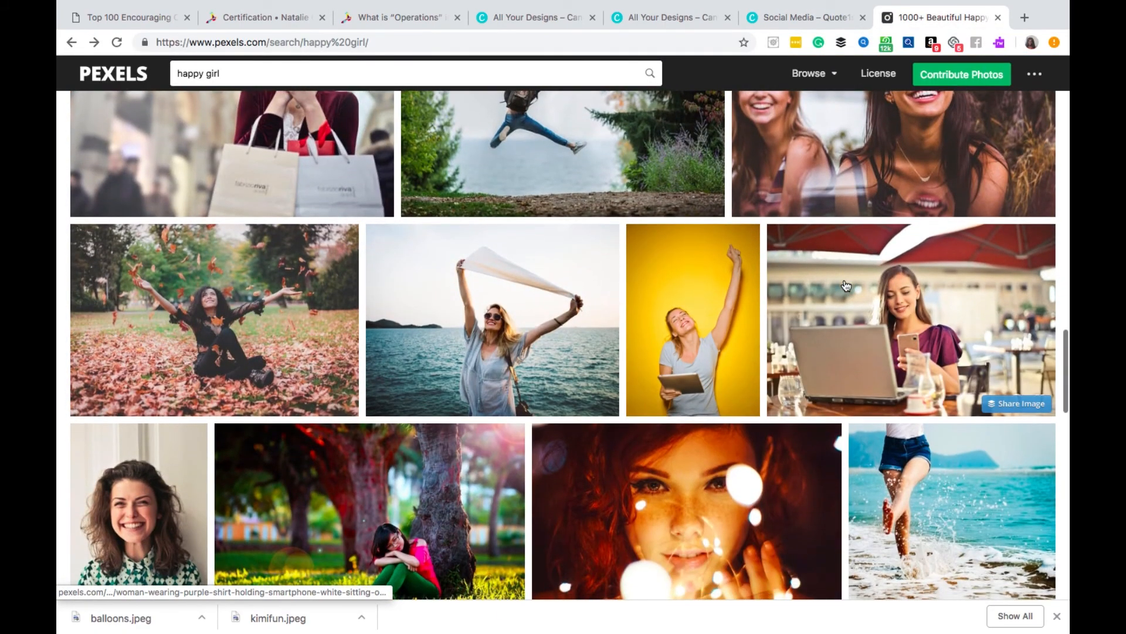
scroll(846, 286, "down", 10)
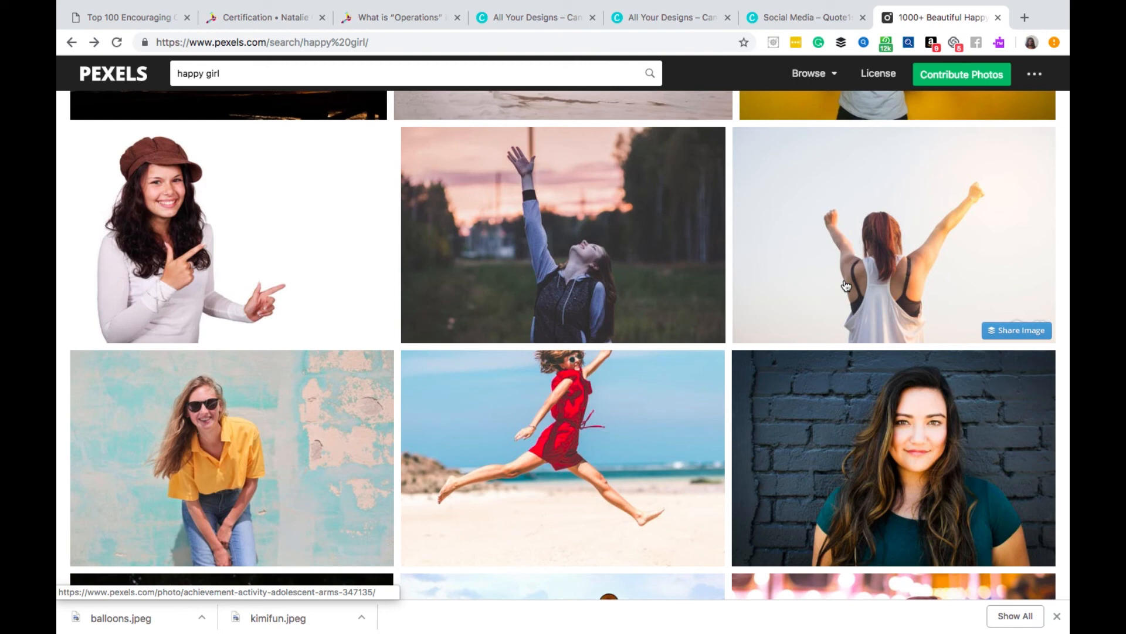
- Switch to Canva's Create a design page and look through the design types, from social media posts to marketing materials
left_click(697, 20)
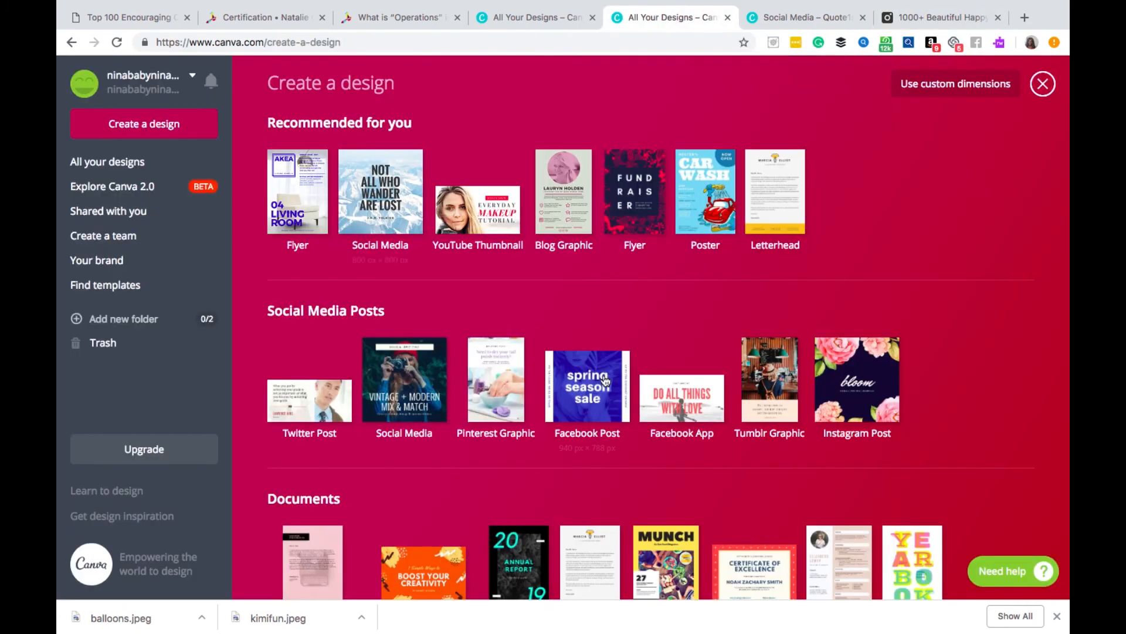
scroll(606, 380, "down", 10)
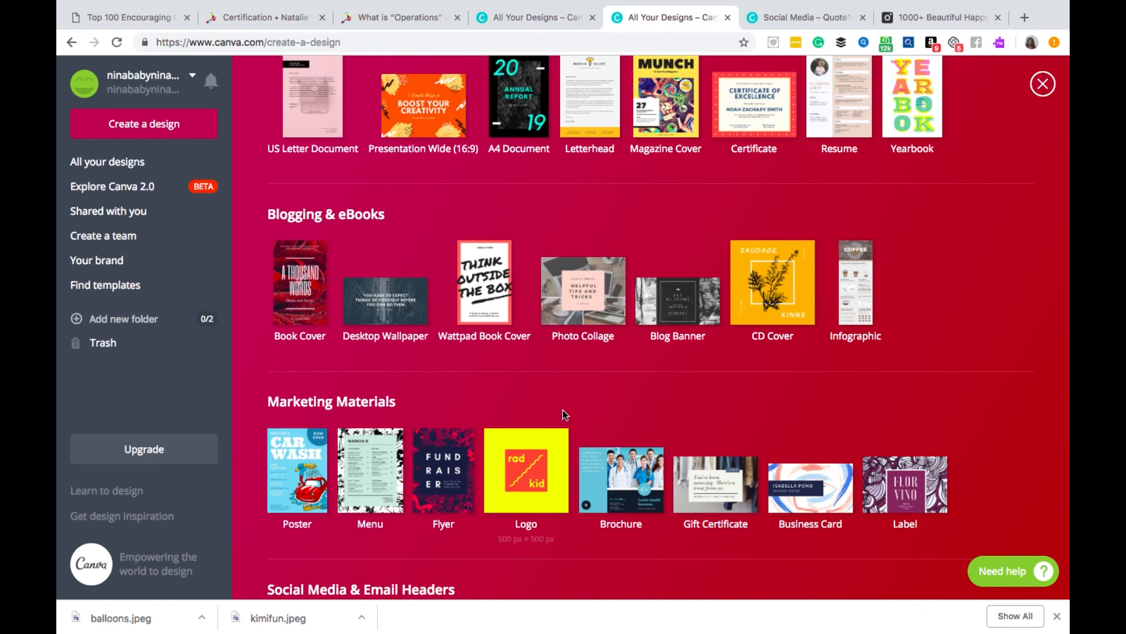
scroll(562, 410, "down", 2)
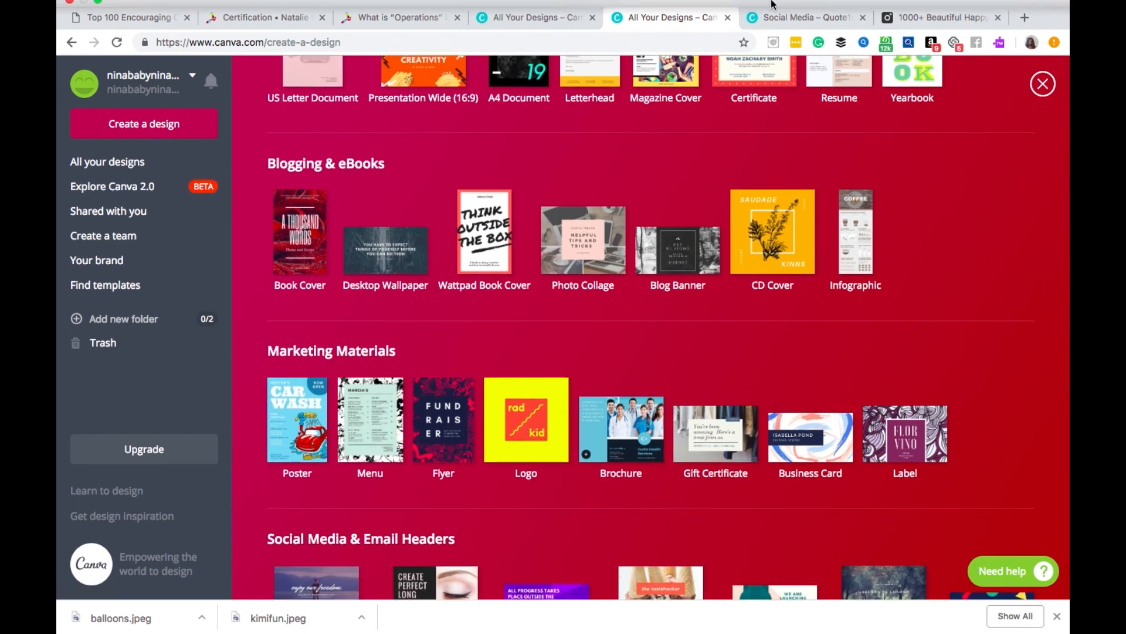